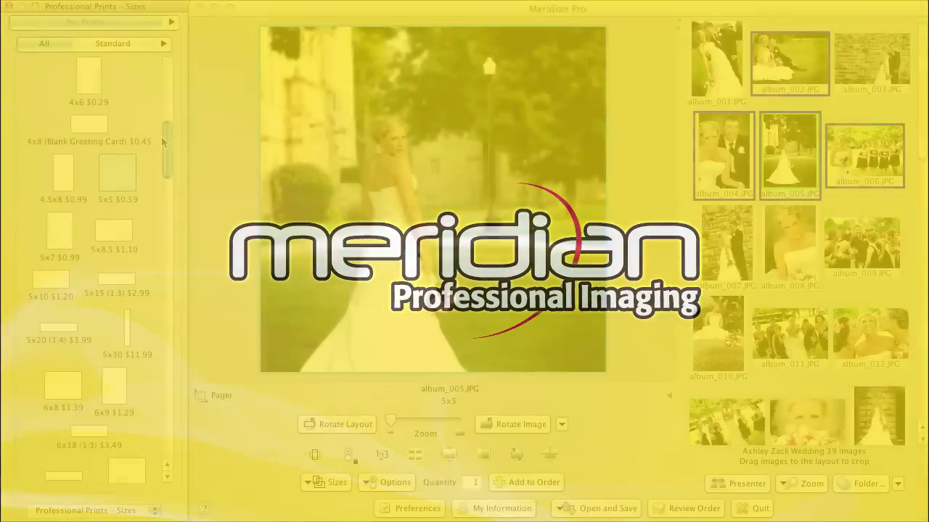
# - Switch the product list to Gallery Wraps and put album_003.JPG, the stone-wall couple photo, in the calendar frame
pyautogui.moveTo(161, 136); pyautogui.dragTo(161, 144)
pyautogui.moveTo(161, 145); pyautogui.dragTo(162, 159)
pyautogui.moveTo(161, 159); pyautogui.dragTo(165, 191)
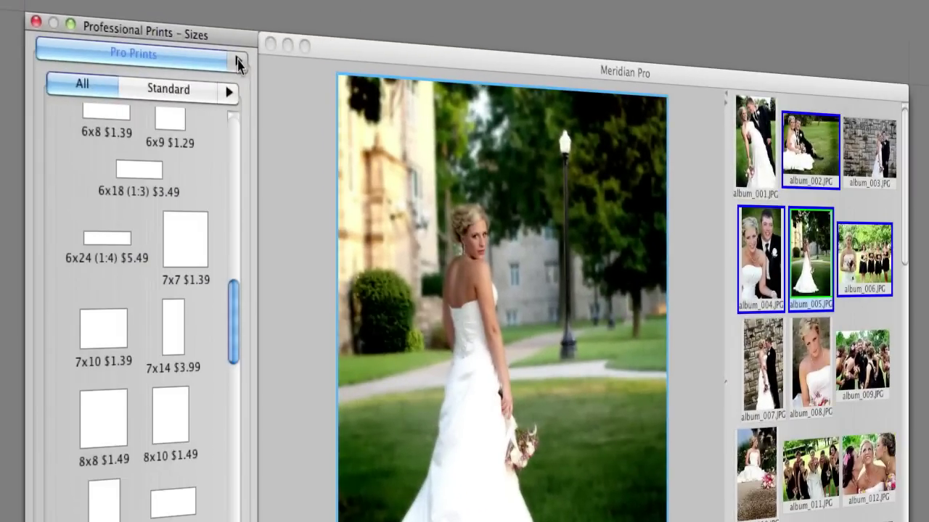
pyautogui.click(171, 23)
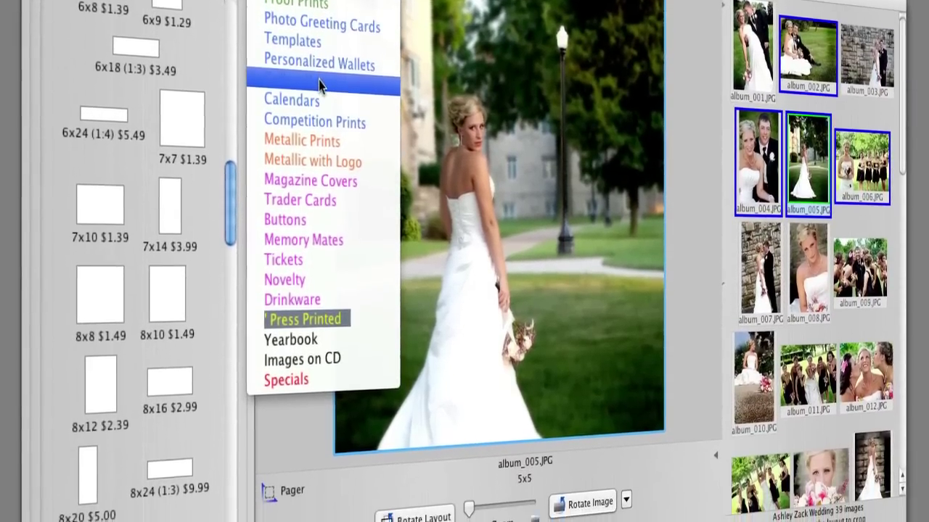
pyautogui.click(320, 101)
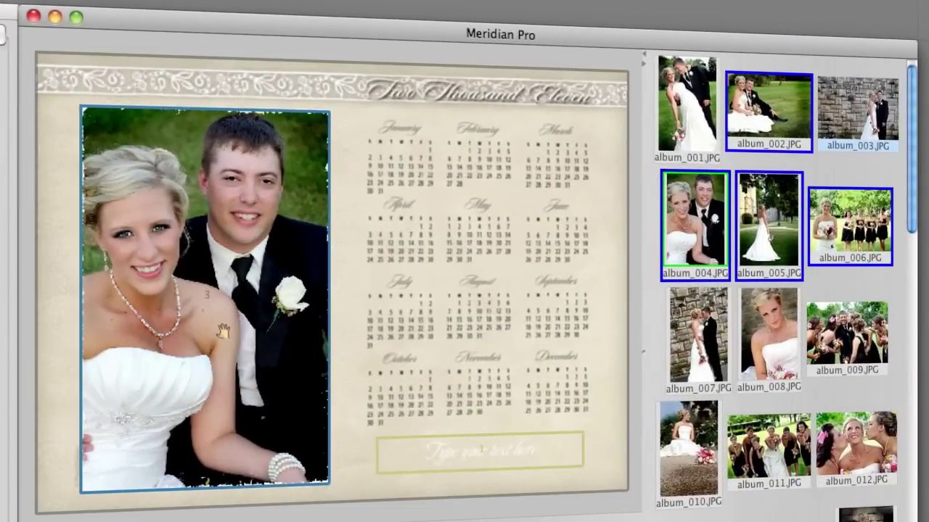
pyautogui.moveTo(222, 332); pyautogui.dragTo(240, 361)
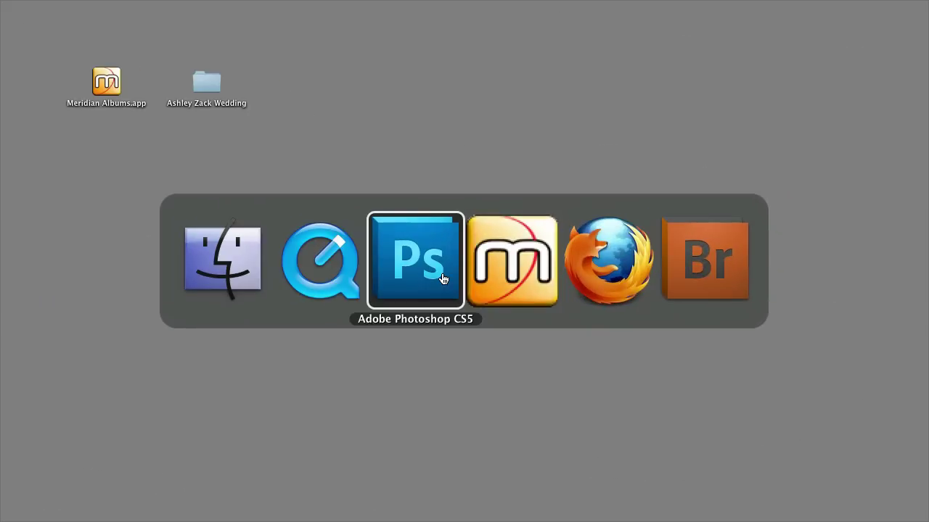
# - Turn the bottom collage photo and bridesmaids photo layers back on in the collage mockup
pyautogui.click(443, 279)
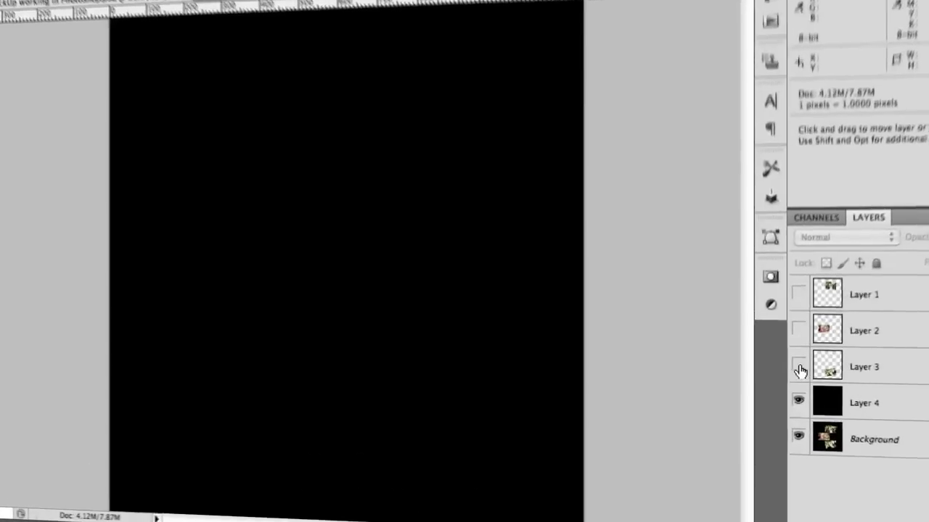
pyautogui.click(780, 372)
pyautogui.click(704, 252)
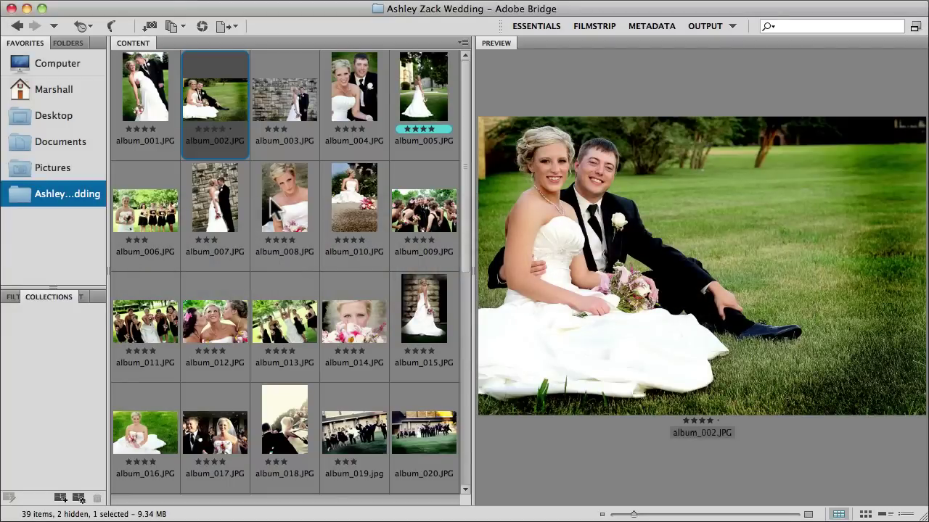
# - Preview album_008, 009 and 015, then compare album_015, 008 and 005 together
pyautogui.click(283, 209)
pyautogui.click(429, 212)
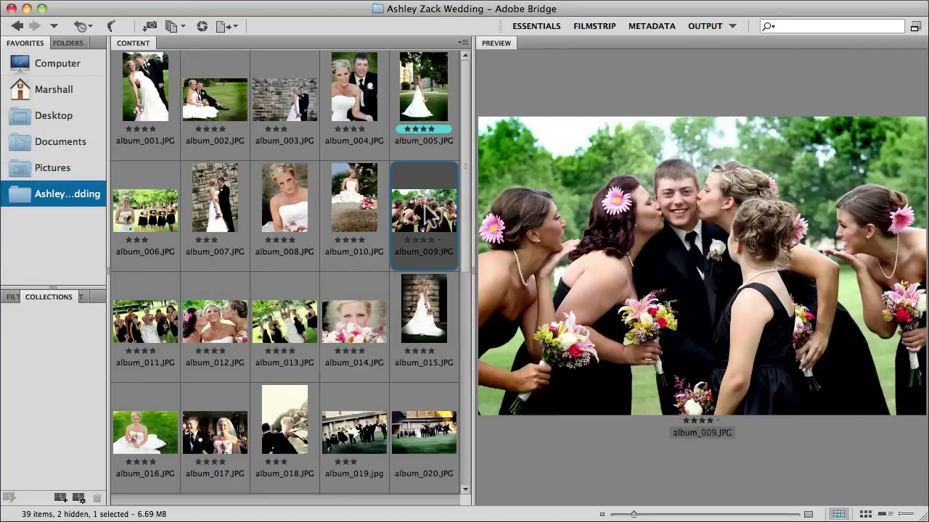
pyautogui.click(433, 286)
pyautogui.keyDown('super'); pyautogui.click(301, 218); pyautogui.keyUp('super')
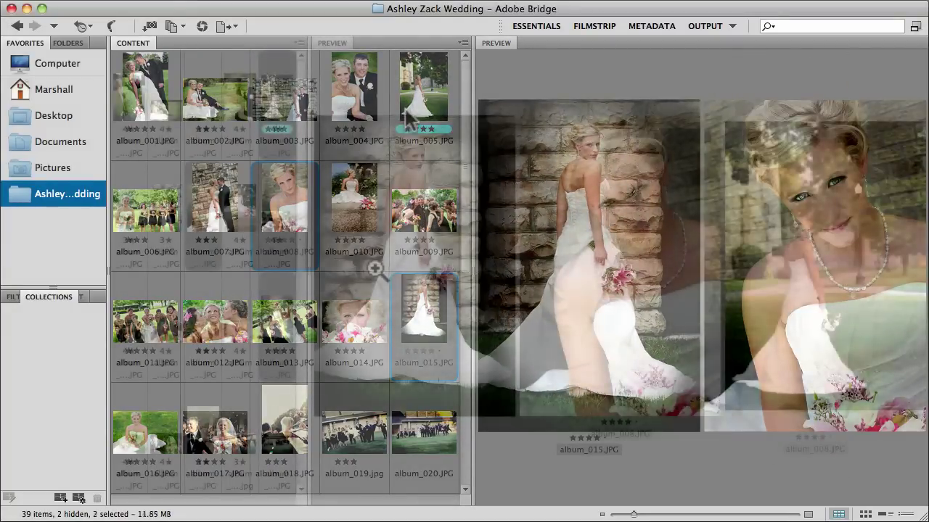
pyautogui.keyDown('super'); pyautogui.click(408, 119); pyautogui.keyUp('super')
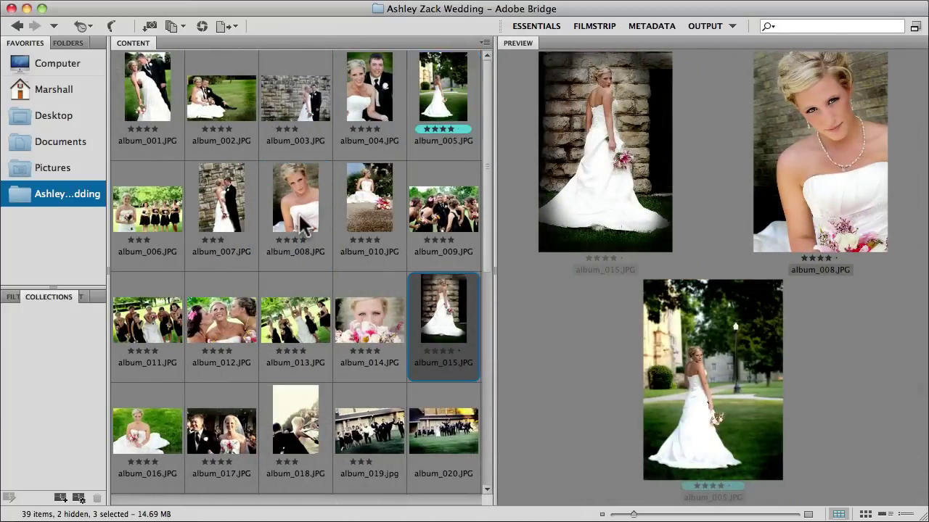
# - Preview album_008 and album_014, then move album_007 right after album_001
pyautogui.click(305, 246)
pyautogui.click(380, 320)
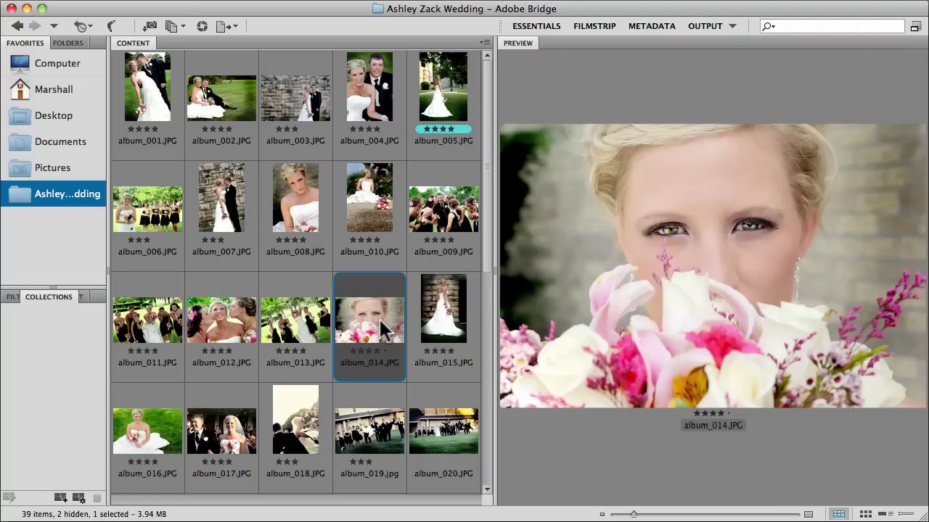
pyautogui.moveTo(209, 218); pyautogui.dragTo(190, 148)
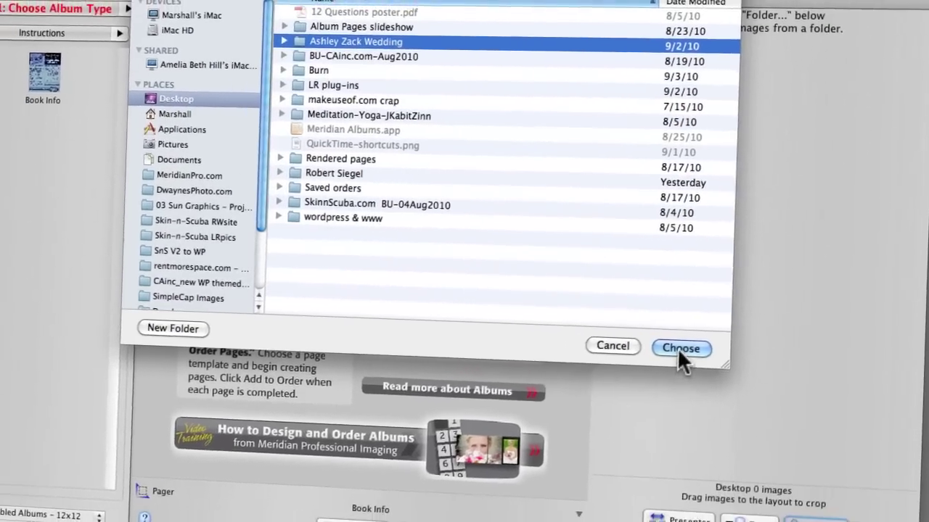
# - Load the wedding photo folder's 39 images into the image browser
pyautogui.click(679, 349)
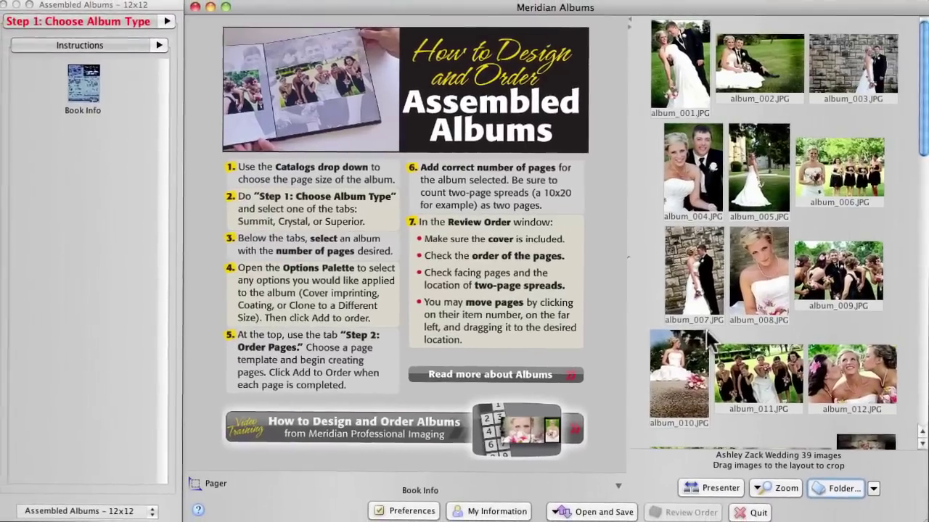
pyautogui.moveTo(922, 90)
pyautogui.mouseDown()
pyautogui.moveTo(906, 276)
pyautogui.moveTo(921, 87)
pyautogui.mouseUp()
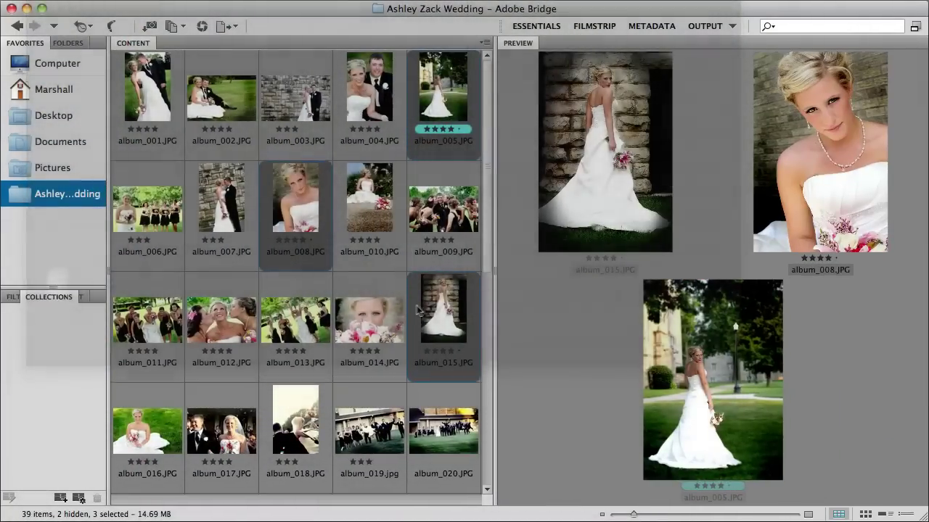
pyautogui.click(428, 311)
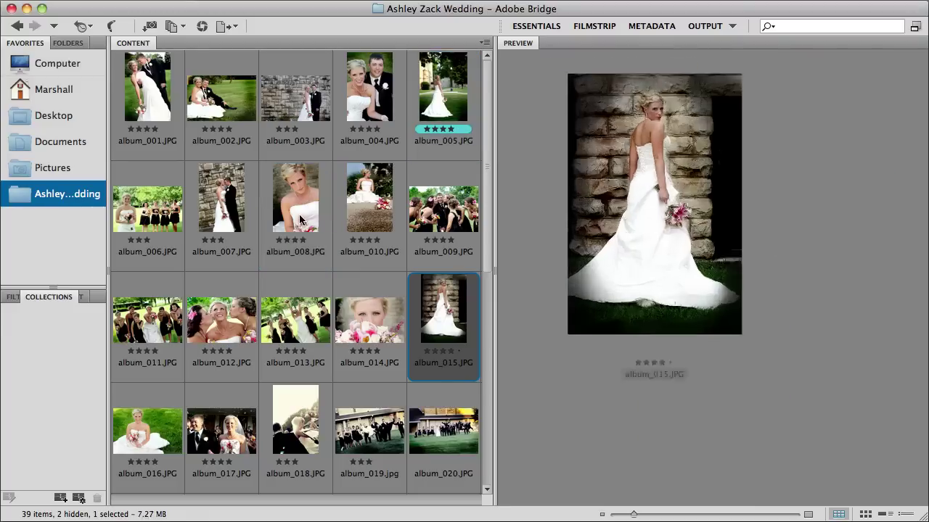
pyautogui.click(305, 246)
pyautogui.click(380, 326)
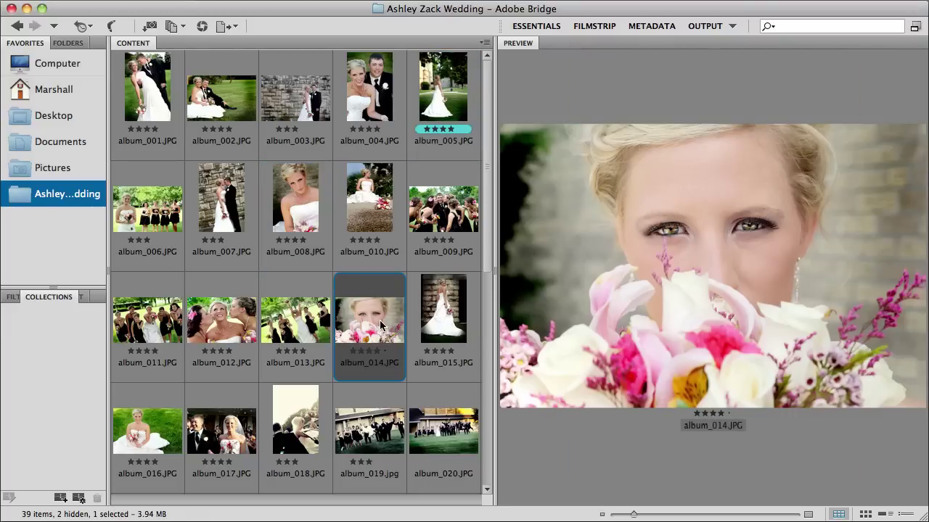
pyautogui.click(210, 222)
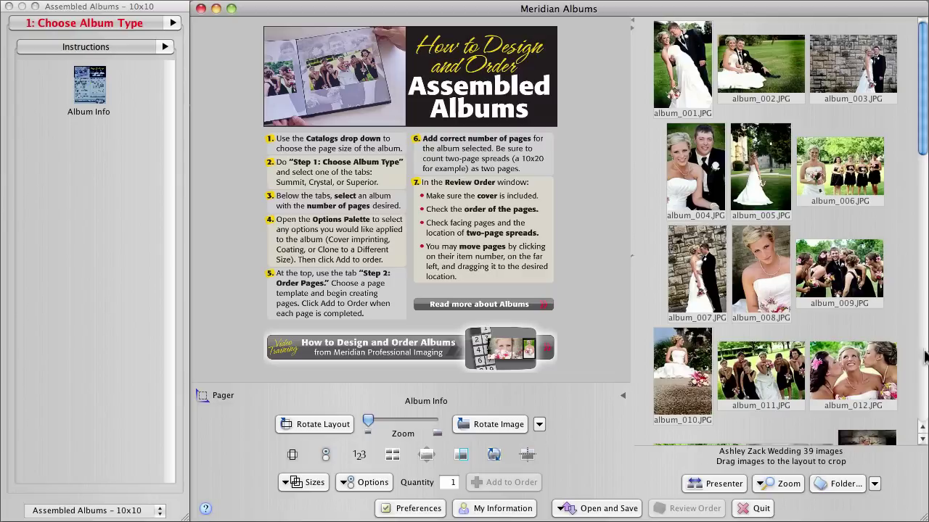
# - Enlarge the Assembled Albums panel and select the Assembled Albums – 10x10 catalog
pyautogui.moveTo(184, 517); pyautogui.dragTo(419, 451)
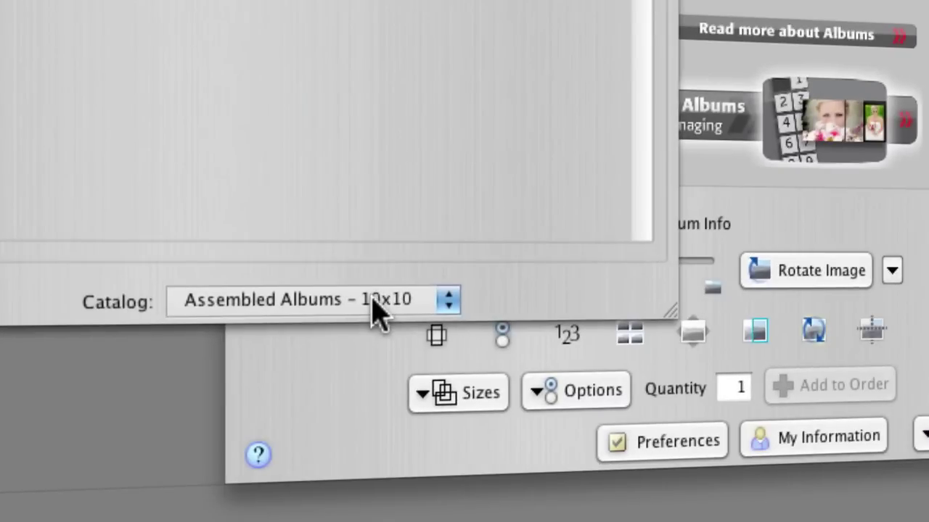
pyautogui.click(305, 310)
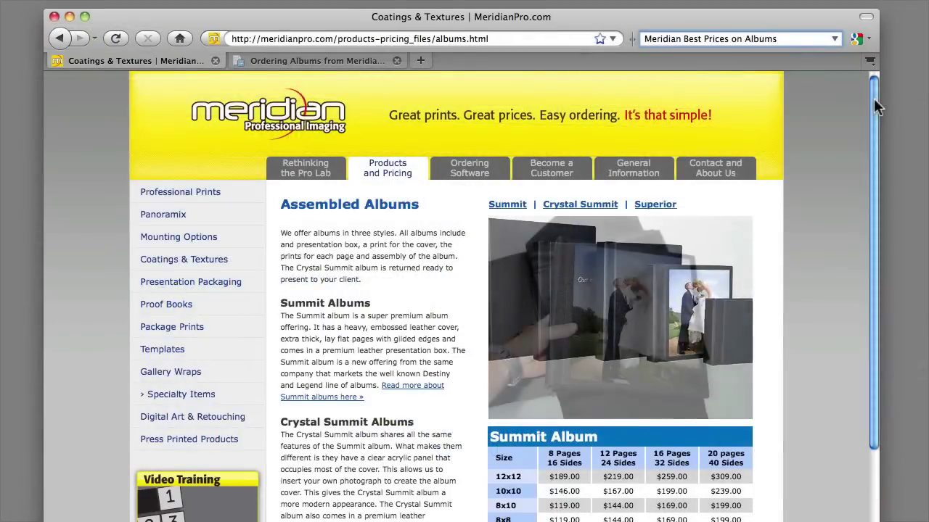
pyautogui.scroll(-5, 903, 72)
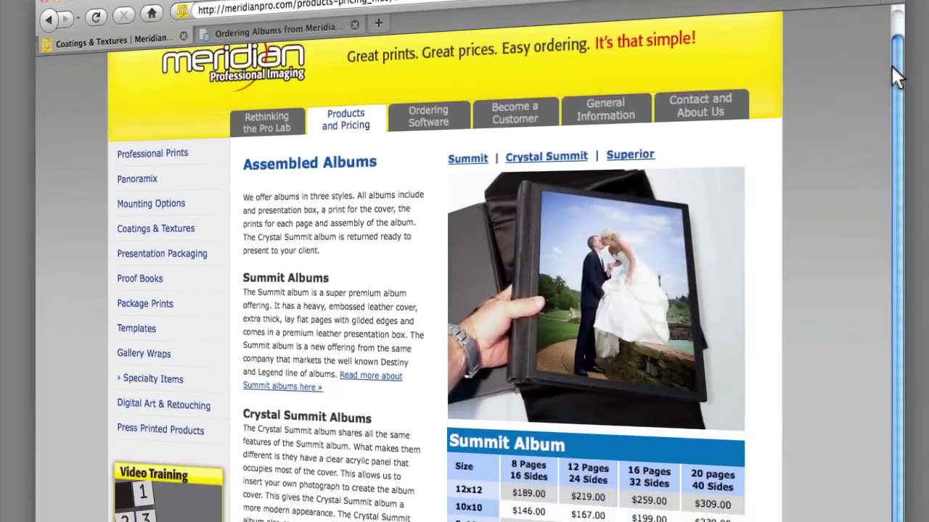
pyautogui.scroll(-5, 887, 91)
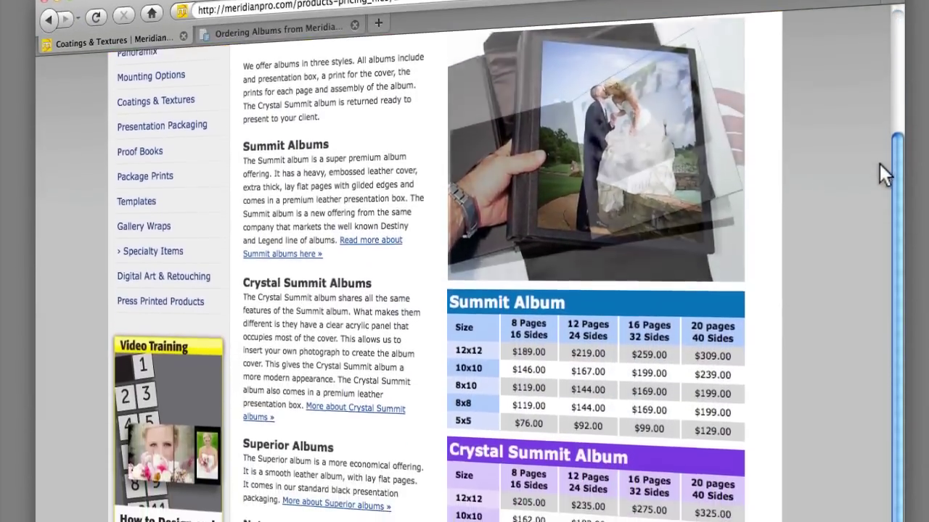
pyautogui.scroll(-5, 872, 210)
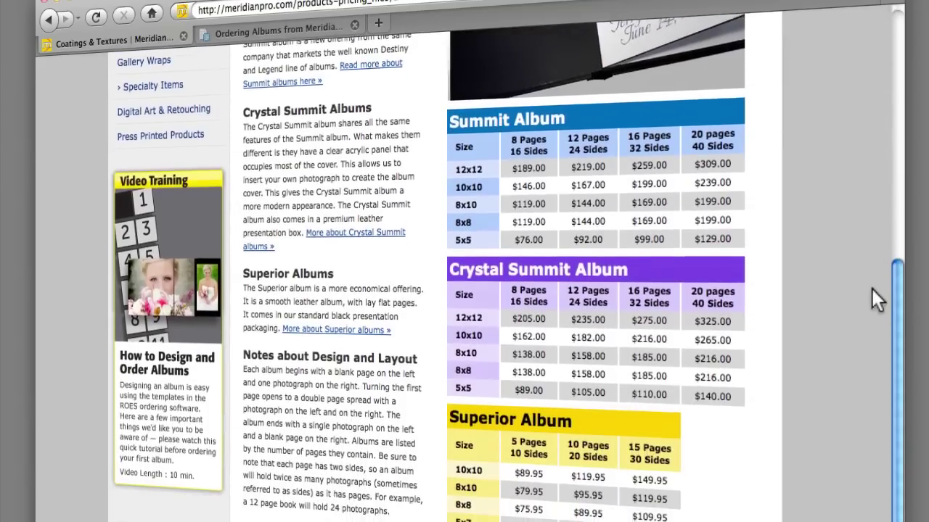
pyautogui.scroll(10, 897, 300)
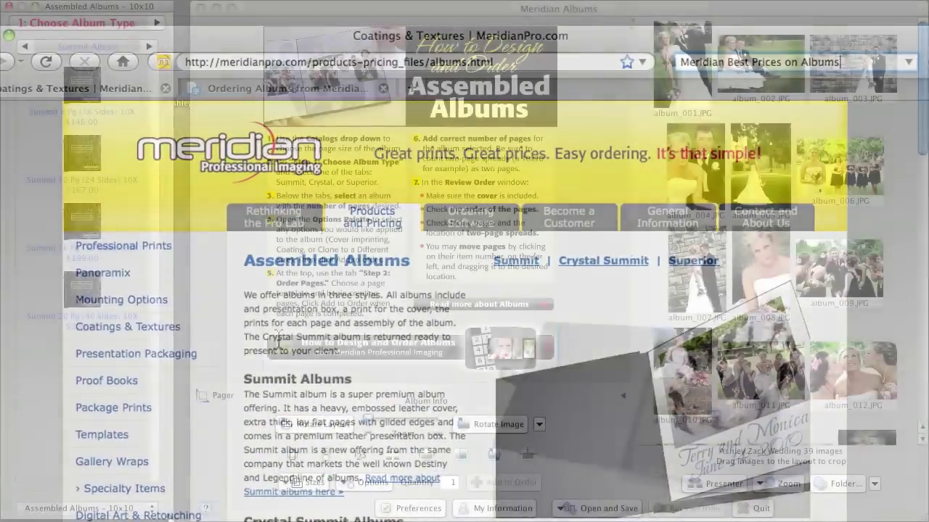
# - Choose the 10x10 Summit 8 Pg album and bring up its options
pyautogui.moveTo(180, 515); pyautogui.dragTo(185, 517)
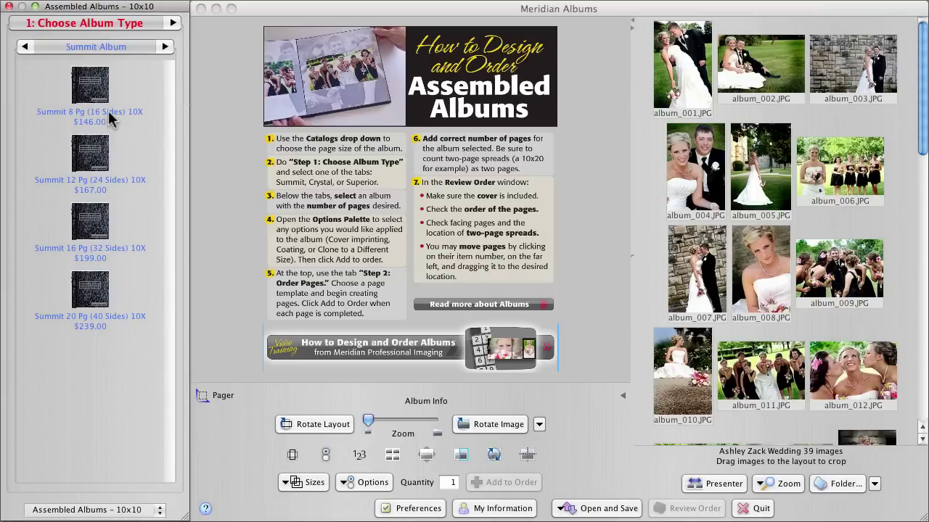
pyautogui.click(90, 85)
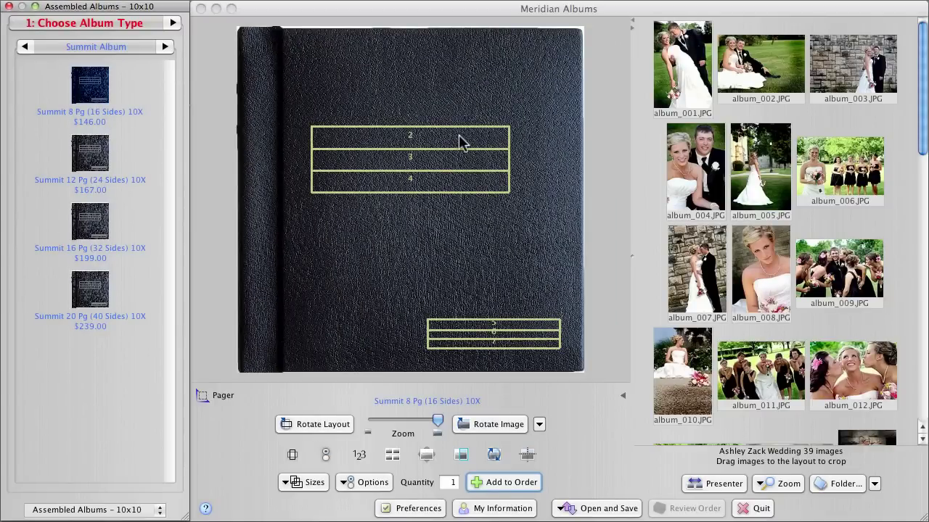
pyautogui.click(377, 485)
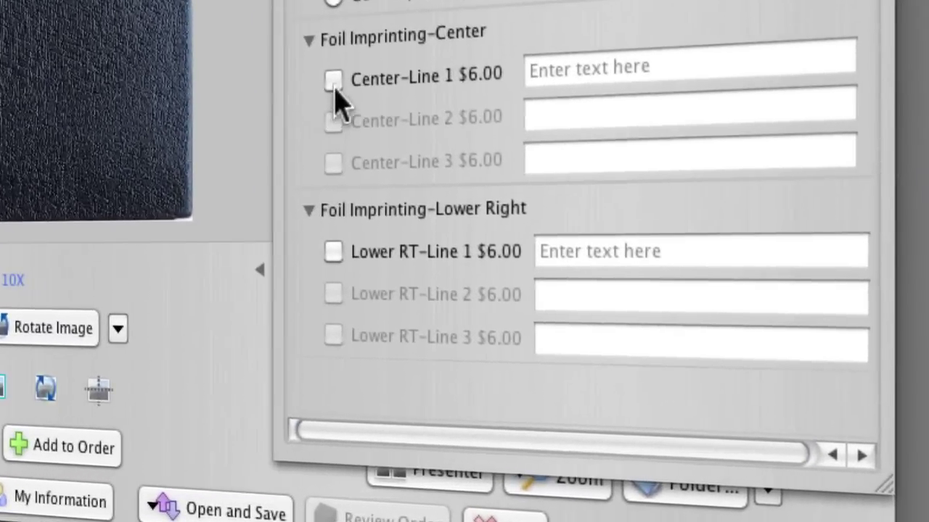
# - Add gold center imprint lines 'Our Wedding Day' and the couple's names, plus a 5x5 Summit clone
pyautogui.click(399, 118)
pyautogui.click(660, 114)
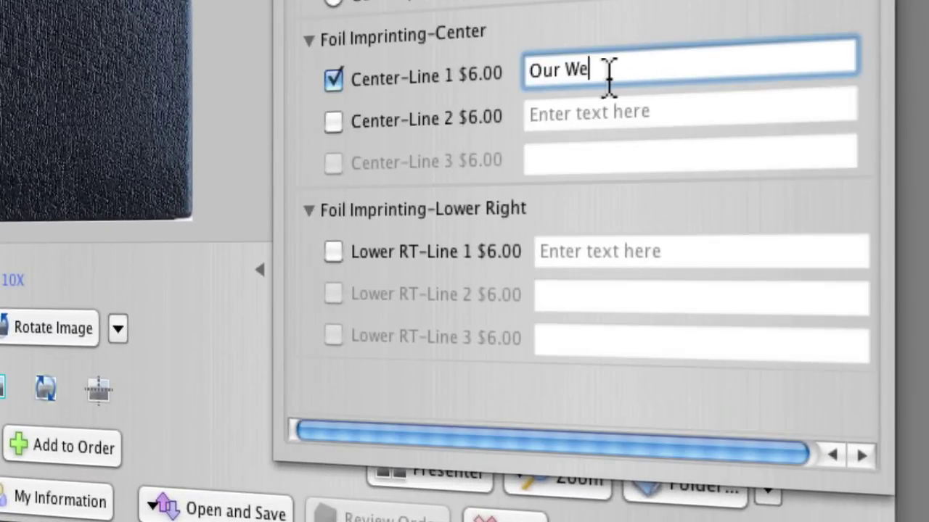
pyautogui.click(345, 125)
pyautogui.click(585, 114)
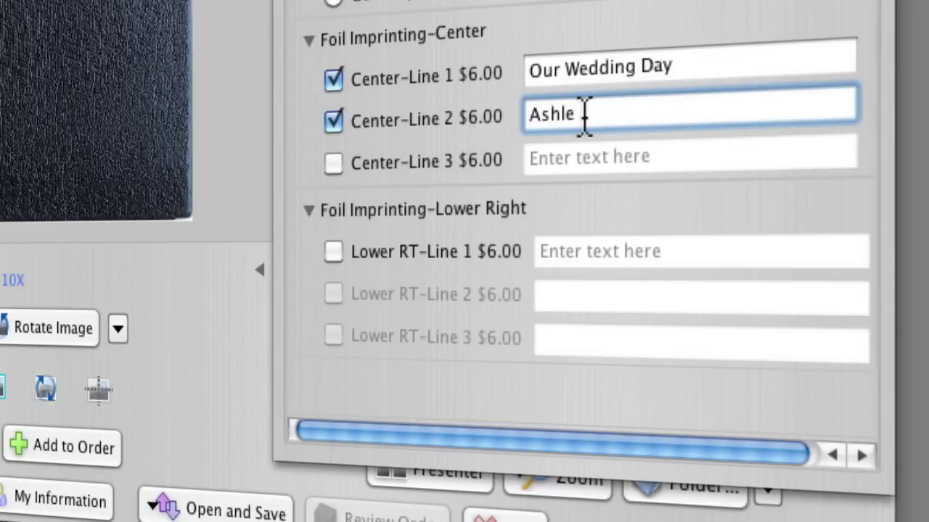
pyautogui.write('Ashley and Zack')
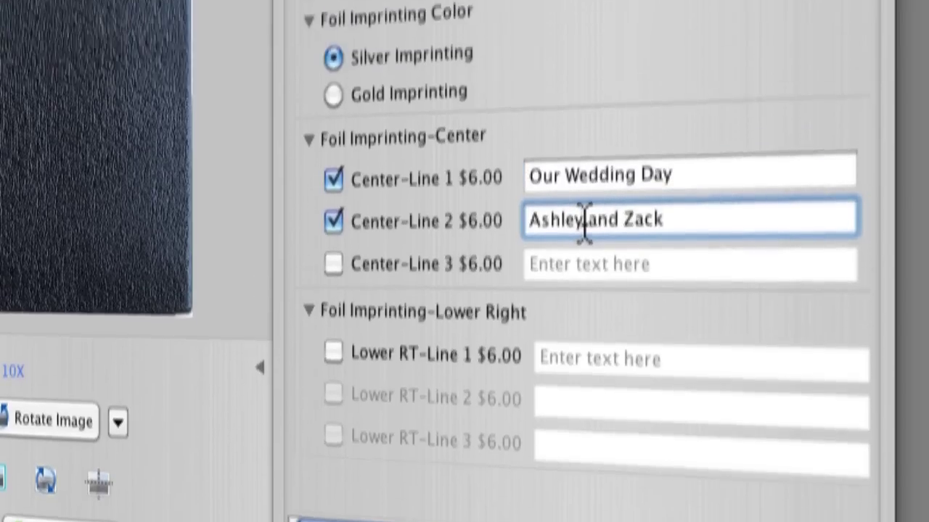
pyautogui.click(333, 191)
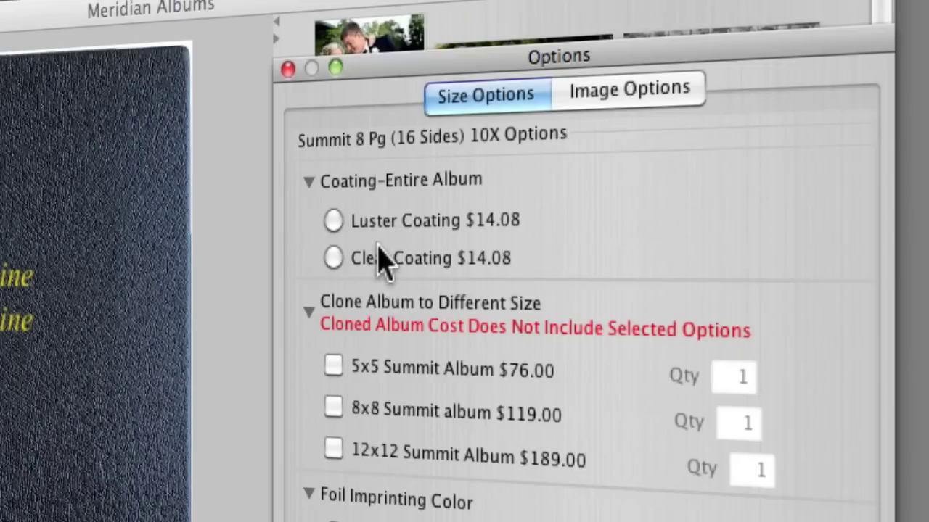
pyautogui.click(334, 368)
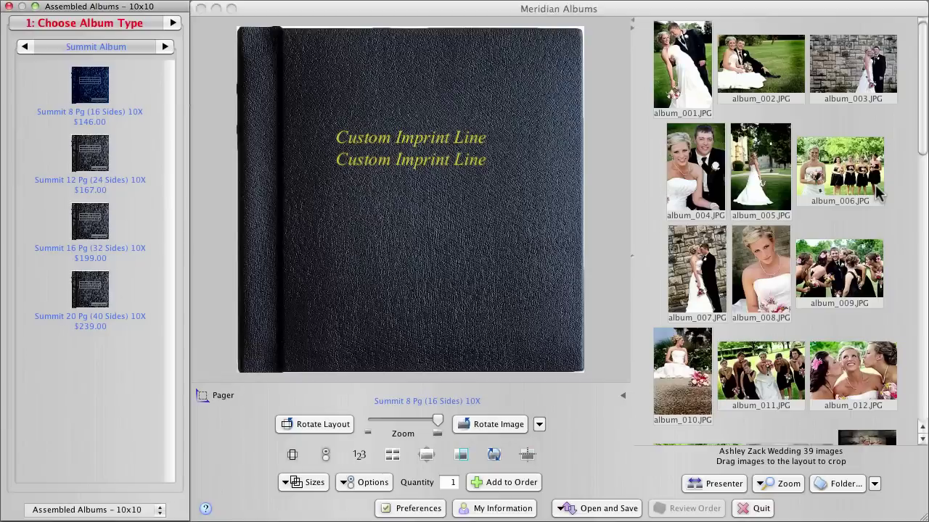
# - Add the configured Summit album to the order and move on to ordering its pages
pyautogui.click(504, 482)
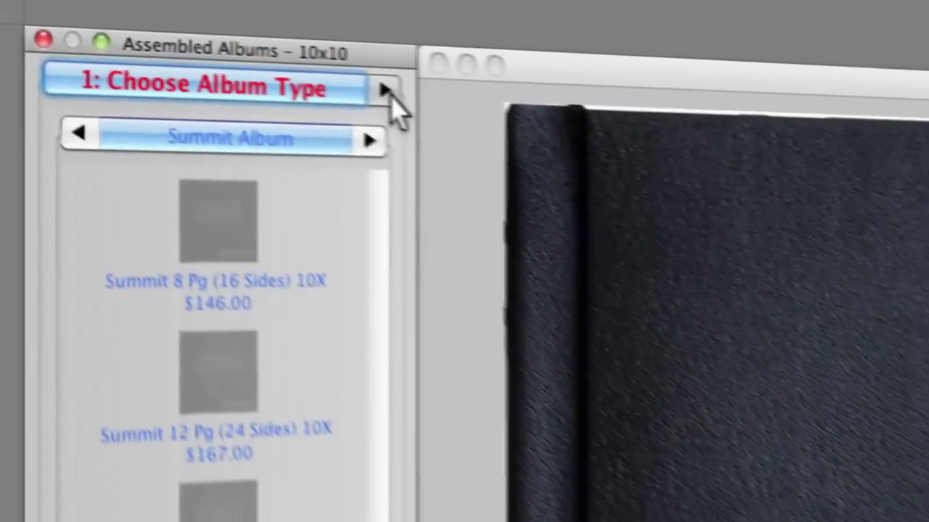
pyautogui.click(384, 90)
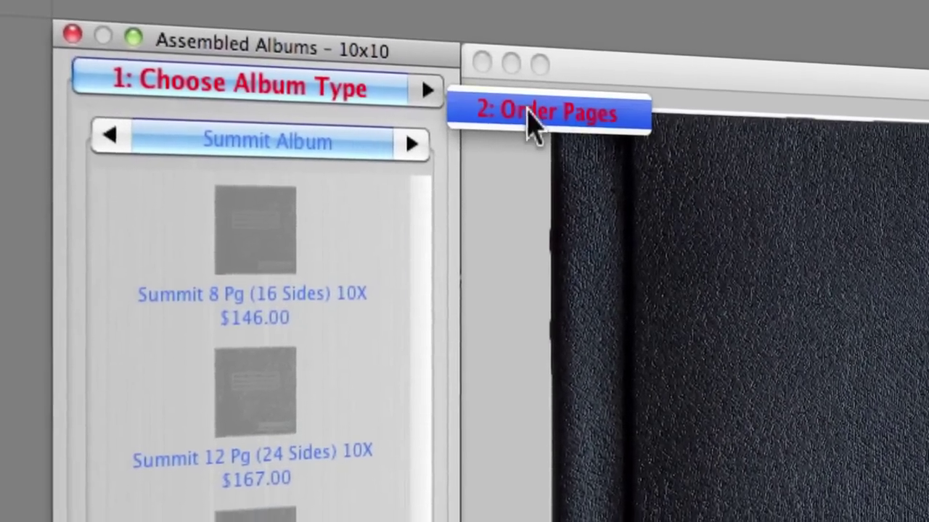
pyautogui.click(482, 114)
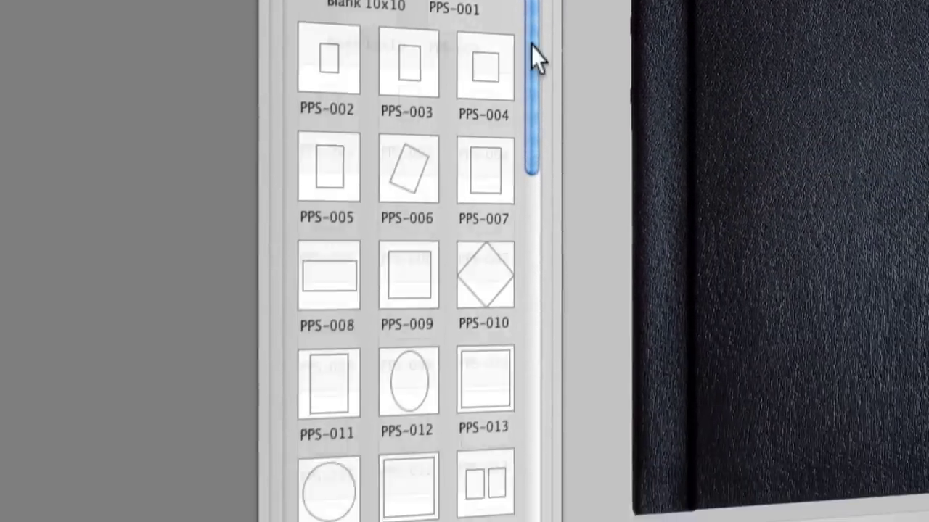
pyautogui.moveTo(533, 47); pyautogui.dragTo(574, 39)
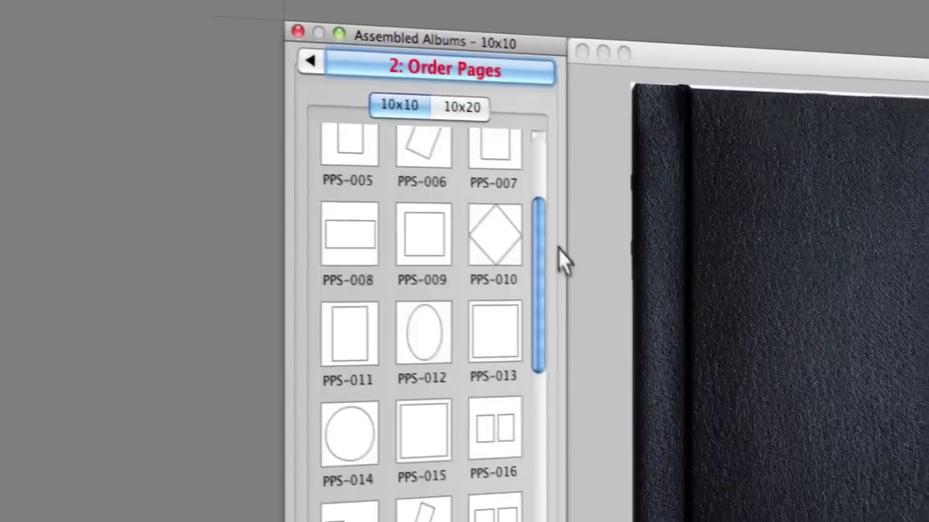
pyautogui.moveTo(558, 249); pyautogui.dragTo(557, 185)
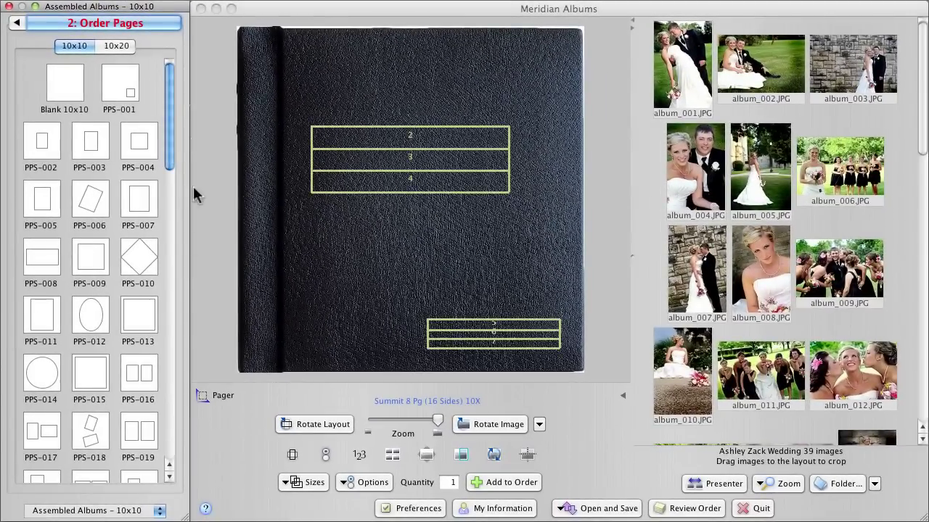
# - Place album_001.JPG fitted inside layout PPS-013 and show that page's image options
pyautogui.click(140, 316)
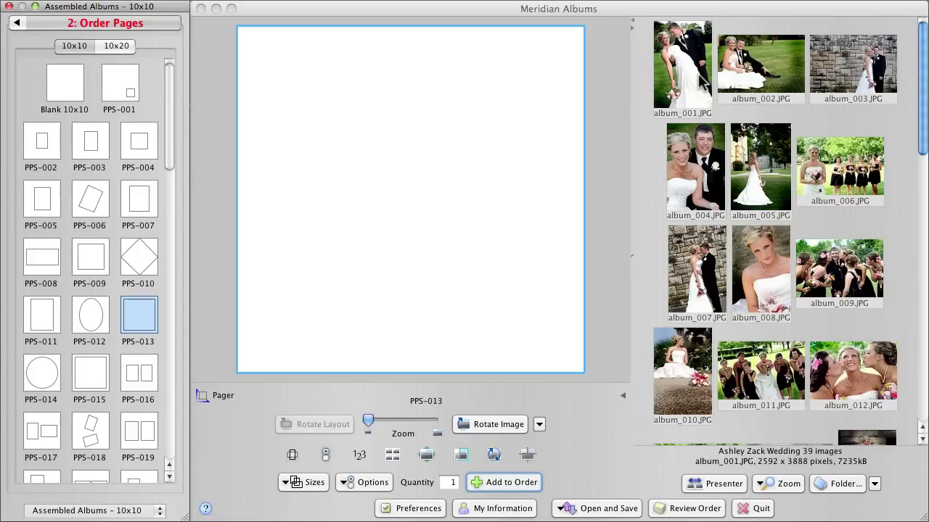
pyautogui.moveTo(701, 78); pyautogui.dragTo(371, 185)
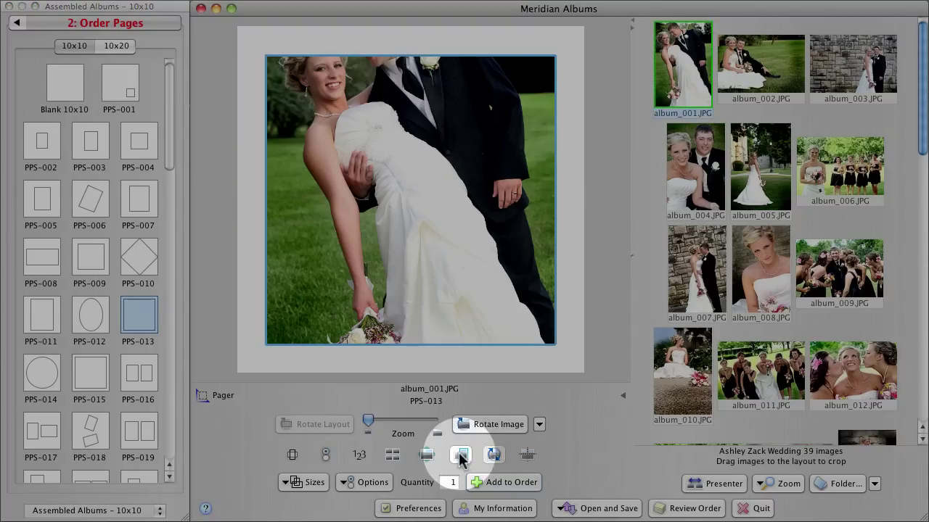
pyautogui.click(460, 454)
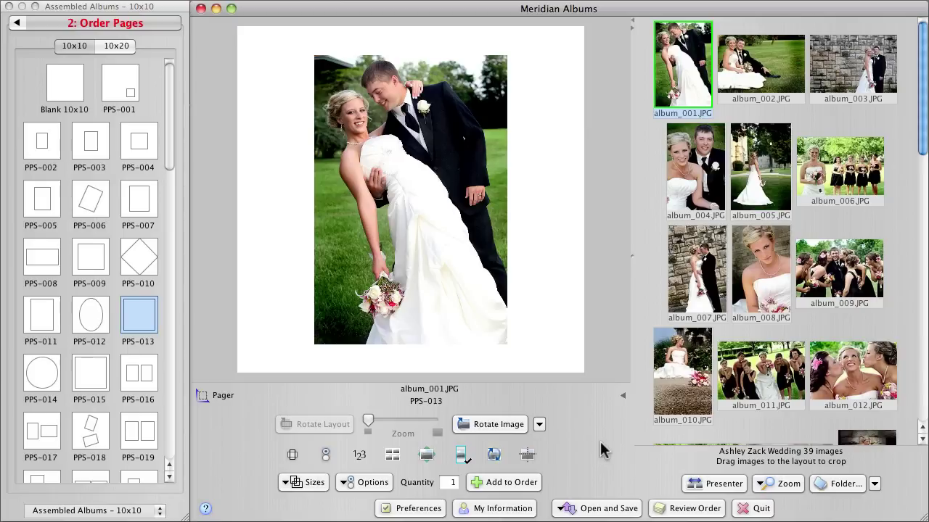
pyautogui.click(374, 485)
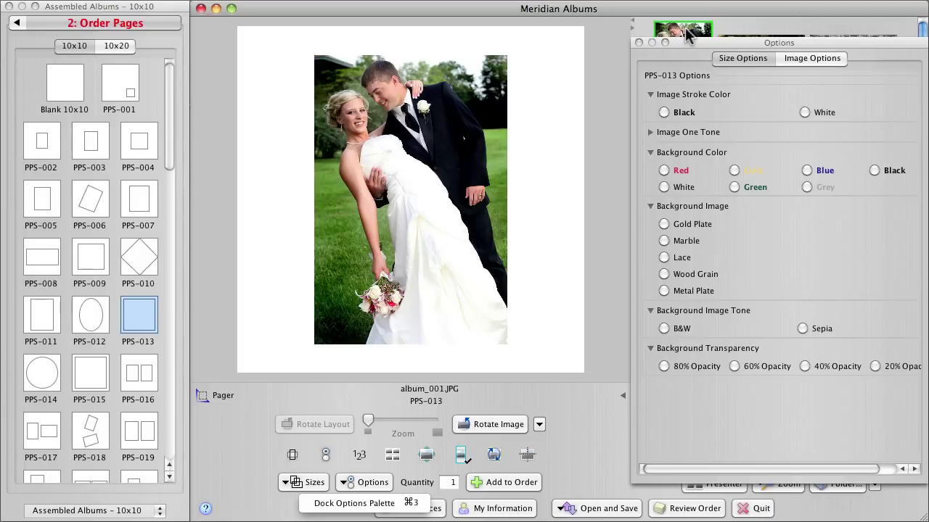
# - Add album_001 as a black-and-white page background at 40% opacity
pyautogui.moveTo(688, 37); pyautogui.dragTo(576, 69)
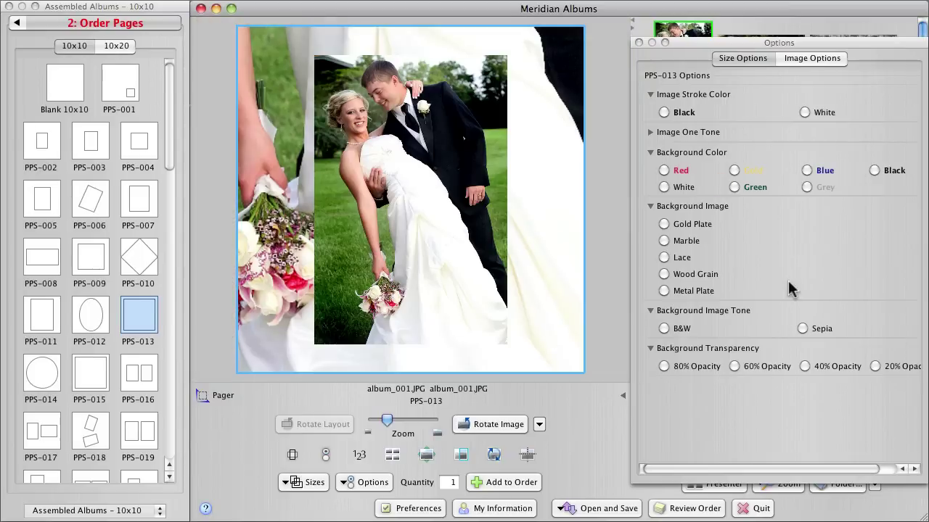
pyautogui.click(767, 363)
pyautogui.click(820, 367)
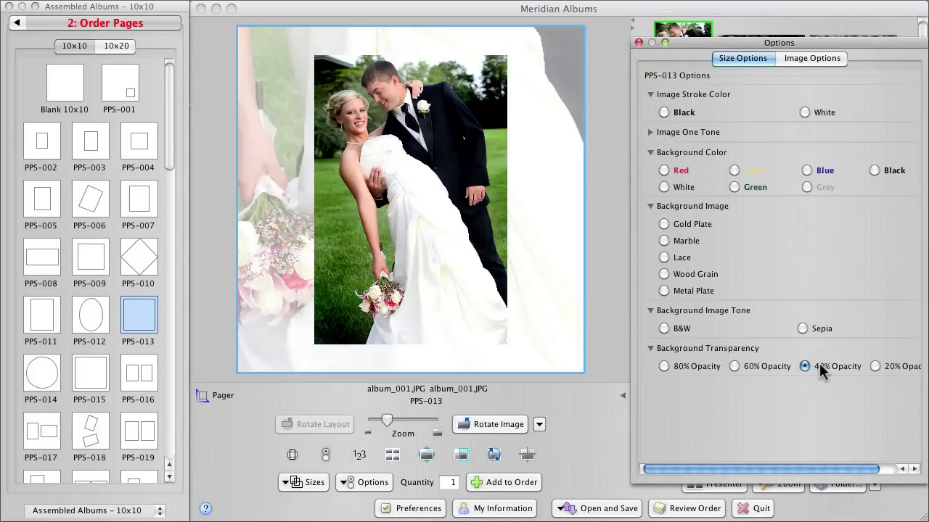
pyautogui.click(895, 366)
pyautogui.click(834, 367)
pyautogui.click(664, 328)
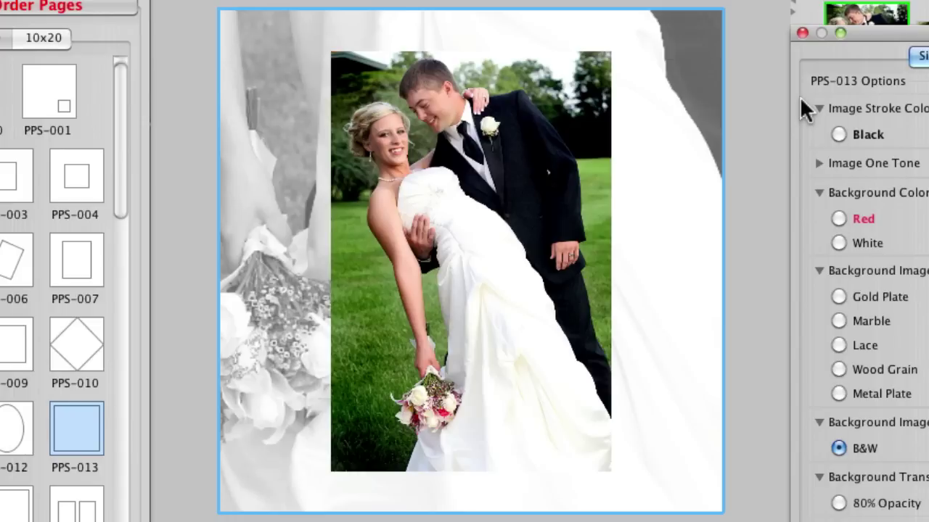
# - Preview the page background, then try a black background colour
pyautogui.click(774, 379)
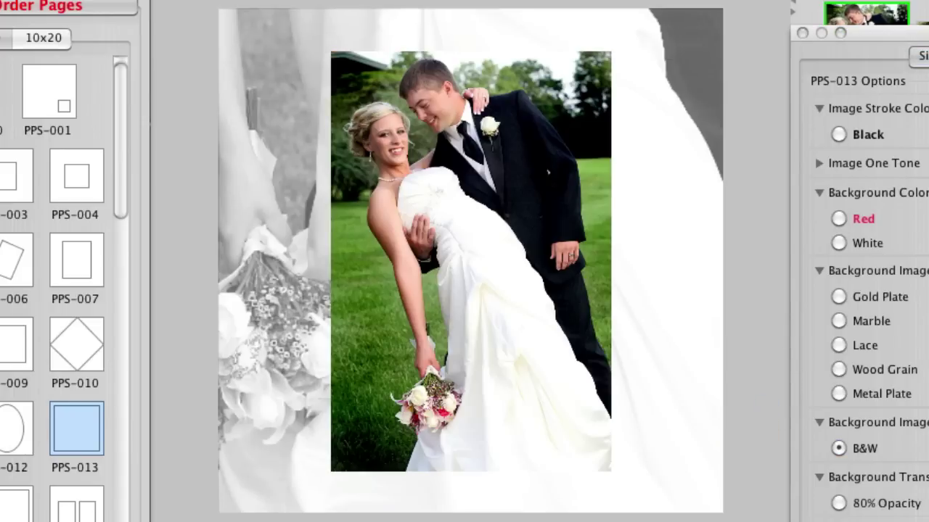
pyautogui.click(684, 425)
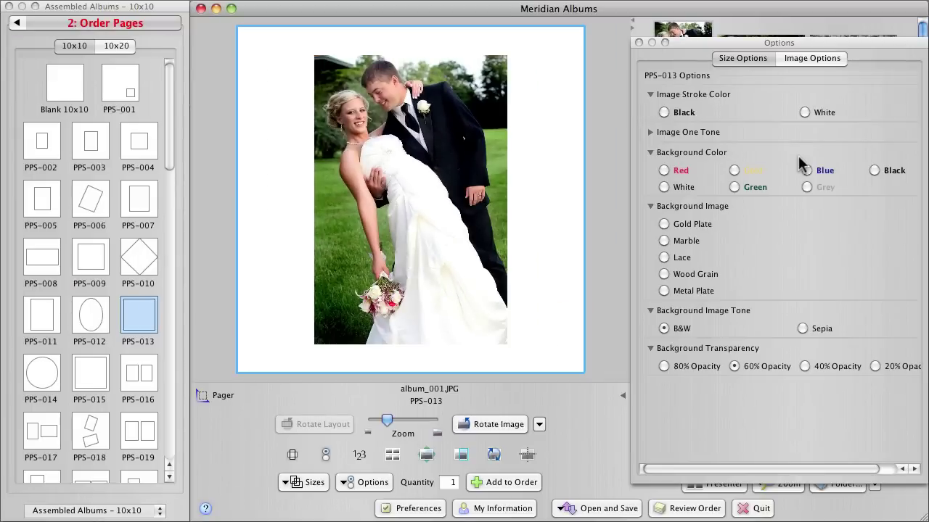
pyautogui.click(874, 170)
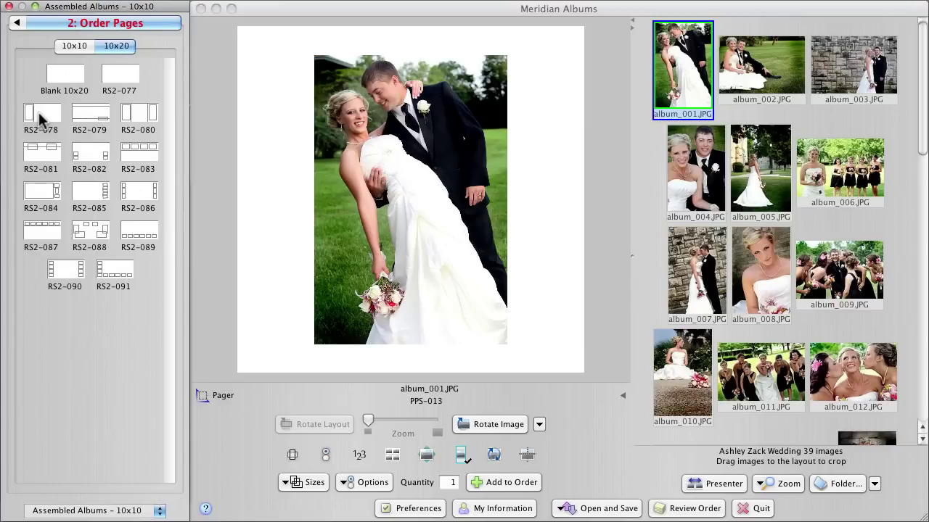
# - Apply spread layout RS2-078 with album_002 in the large frame and album_003 cropped in the left frame
pyautogui.click(40, 118)
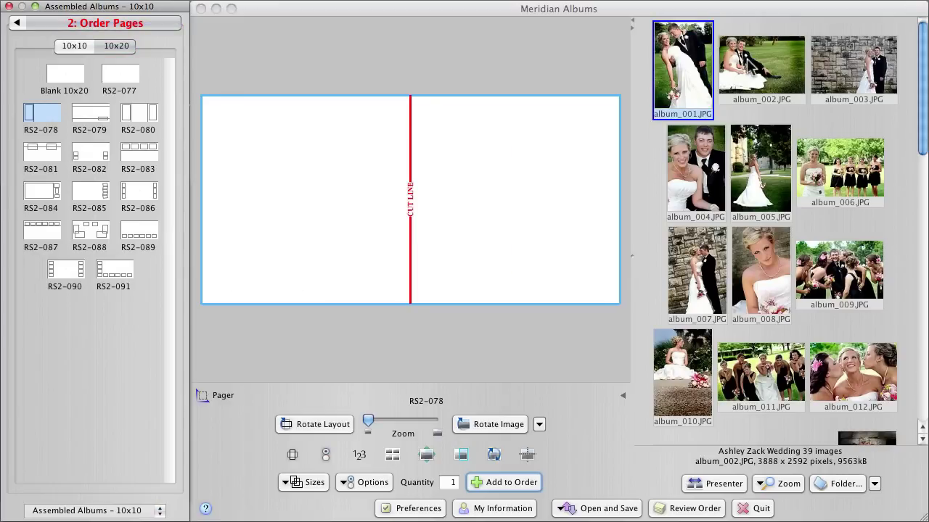
pyautogui.moveTo(682, 69); pyautogui.dragTo(529, 156)
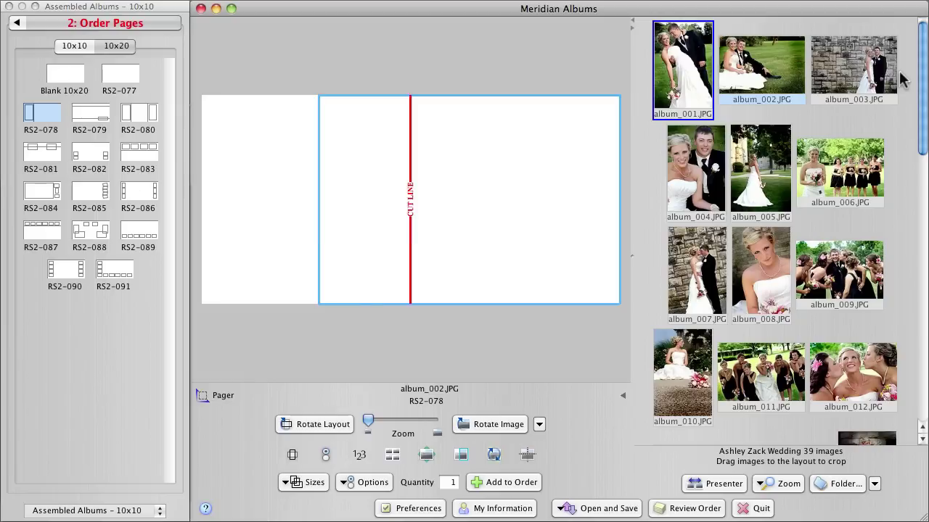
pyautogui.moveTo(881, 69); pyautogui.dragTo(270, 210)
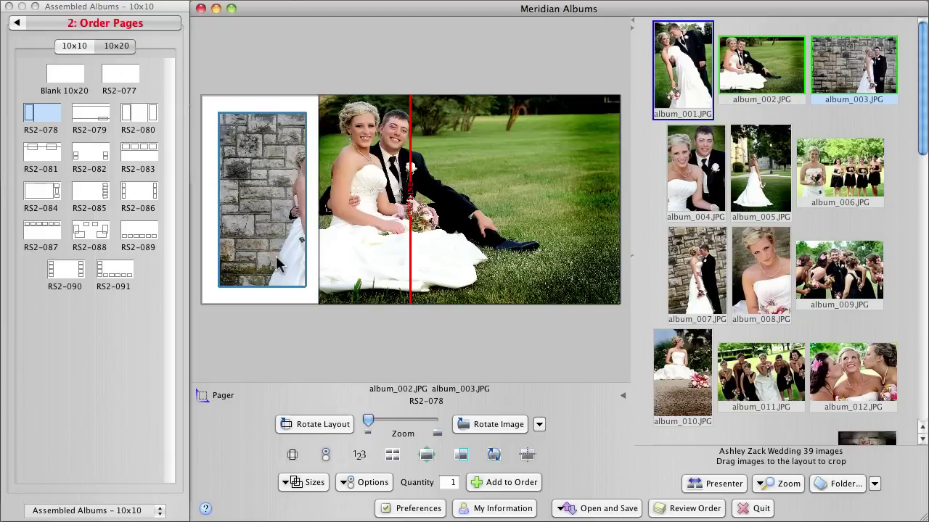
pyautogui.moveTo(277, 254); pyautogui.dragTo(260, 229)
pyautogui.scroll(1, 249, 244)
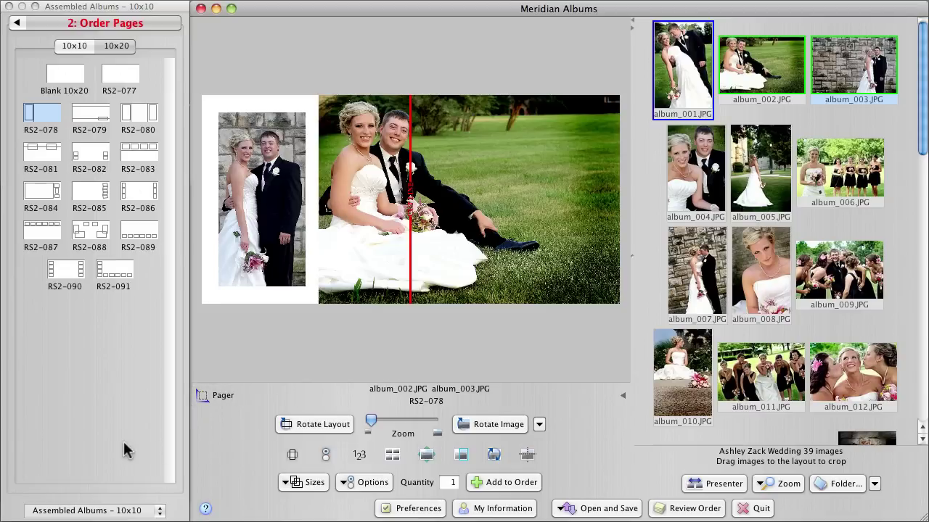
# - Save the spread as the template 'RS2-078 big Image Right'
pyautogui.click(211, 398)
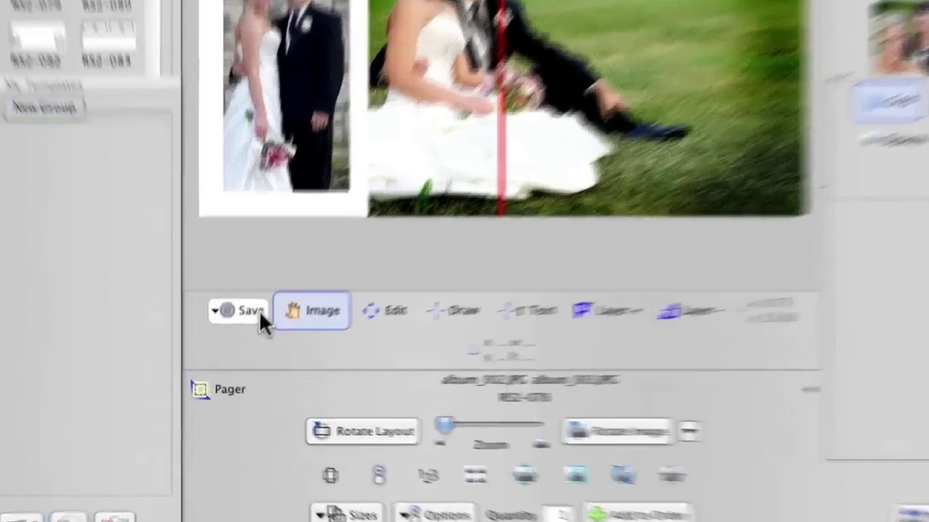
pyautogui.click(244, 344)
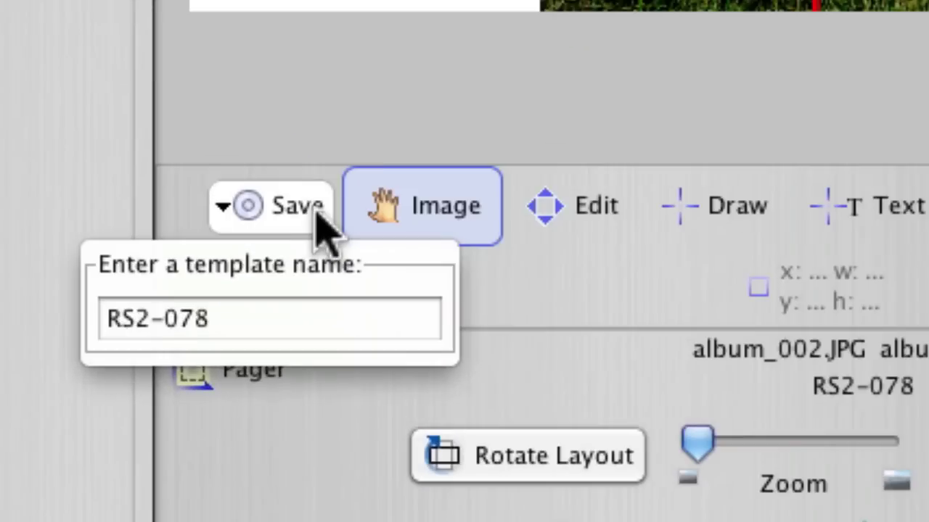
pyautogui.click(283, 317)
pyautogui.click(281, 319)
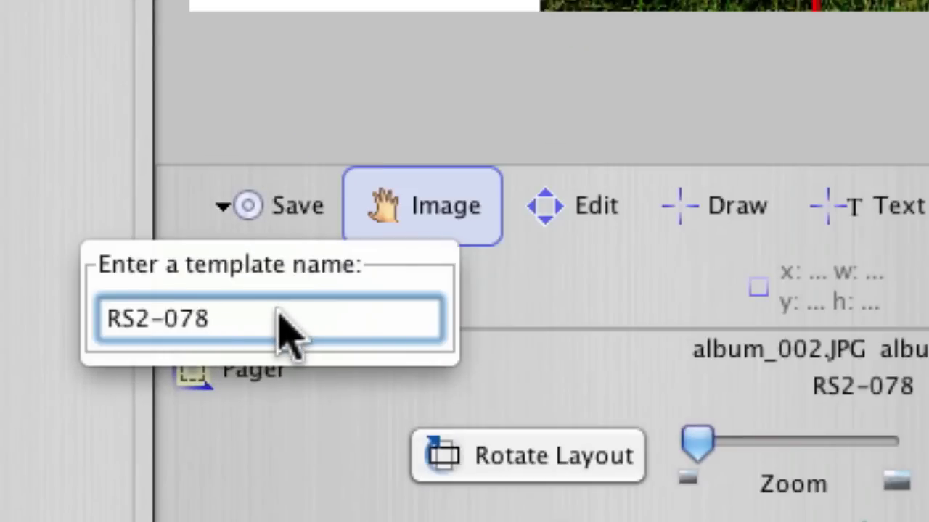
pyautogui.write('big Image')
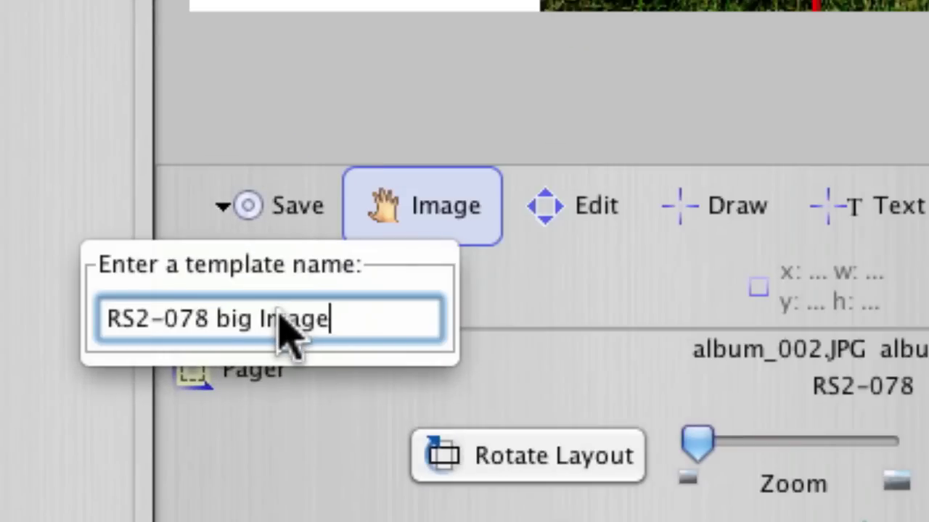
pyautogui.write(' Right')
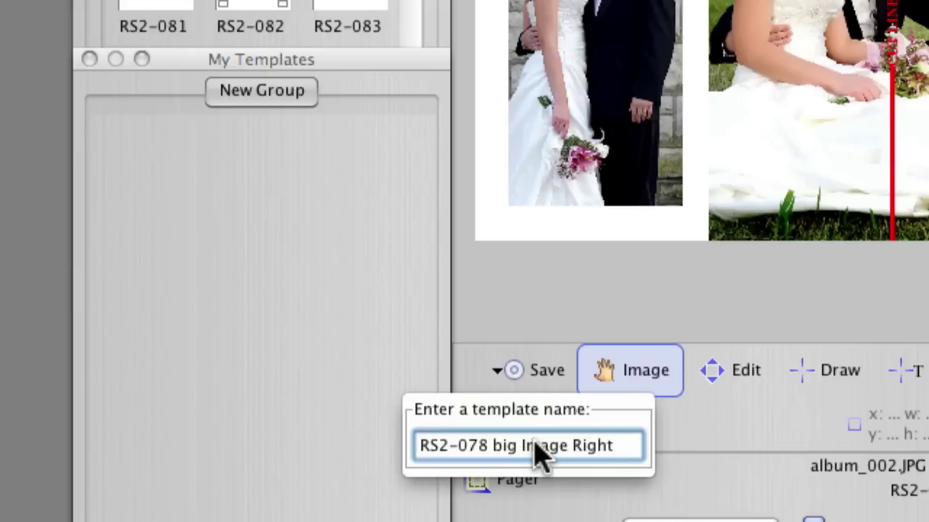
pyautogui.press('Return')
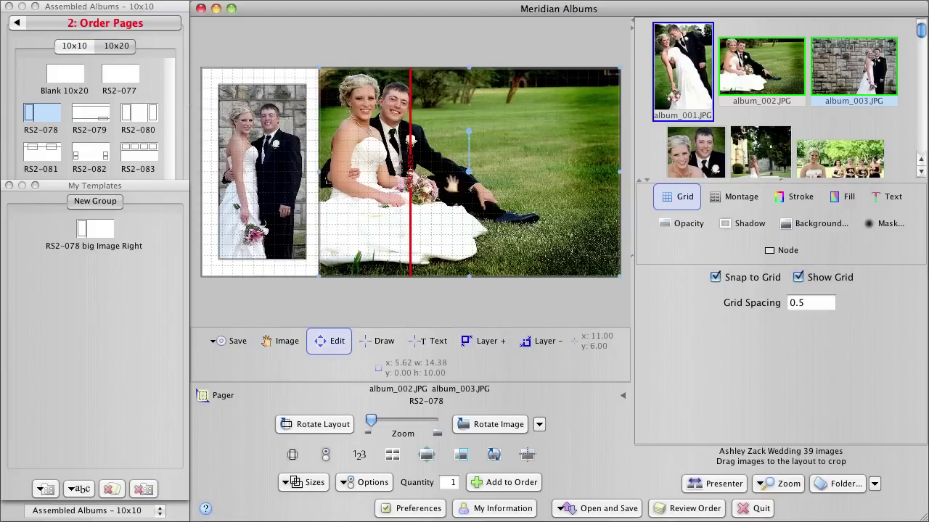
# - Move the large album_002 photo left so it covers the left page
pyautogui.moveTo(469, 173); pyautogui.dragTo(355, 177)
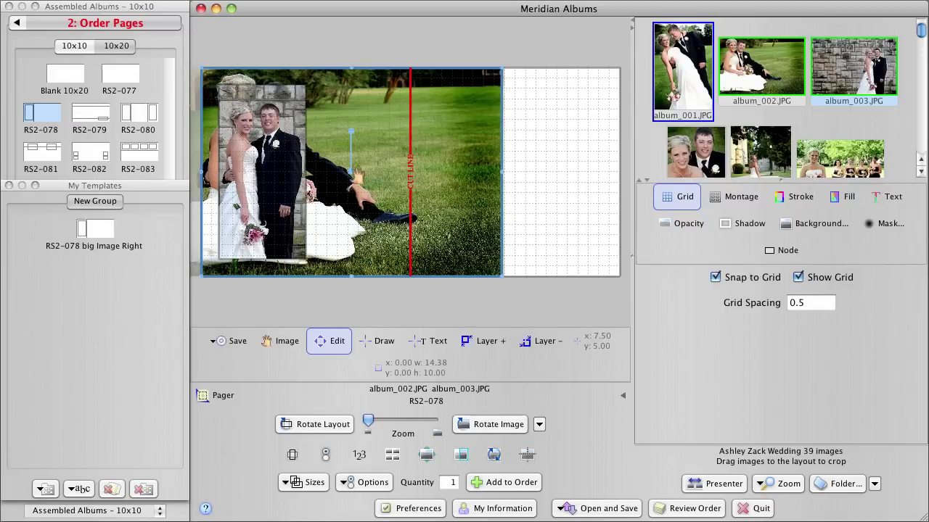
pyautogui.click(440, 56)
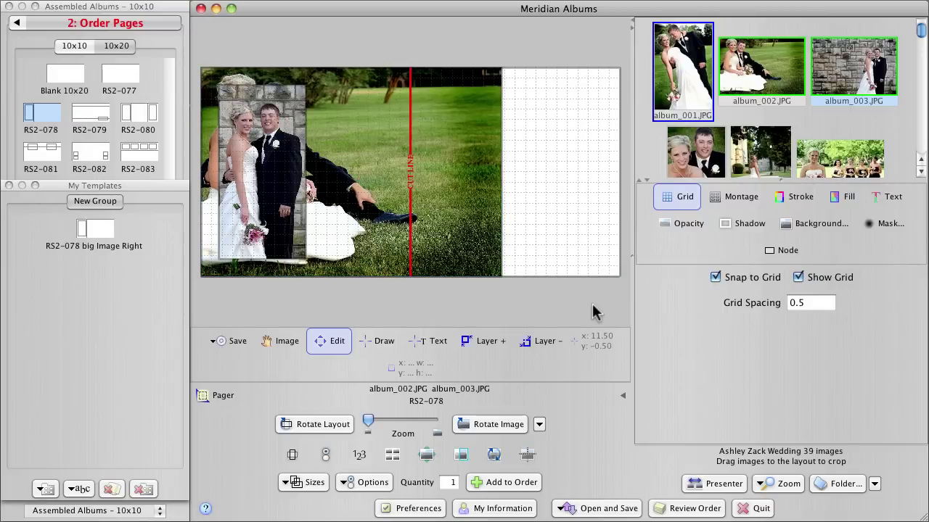
pyautogui.click(260, 174)
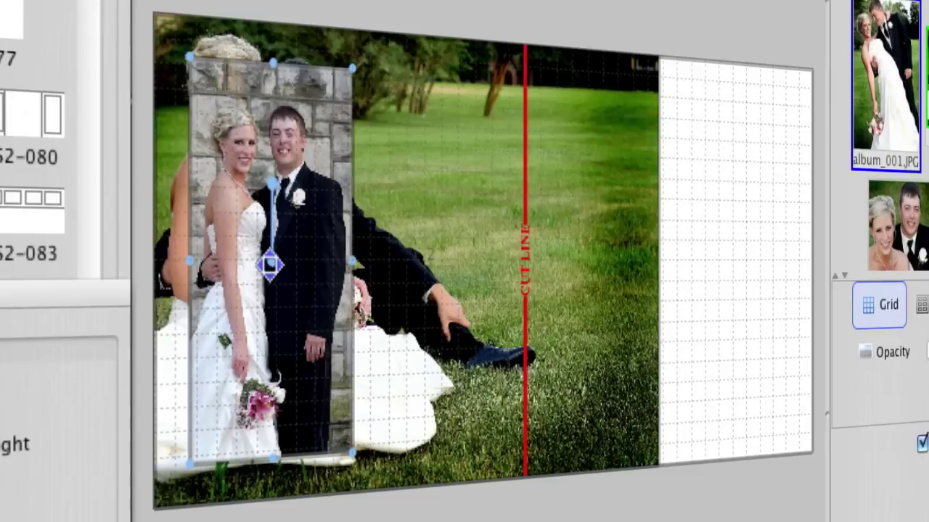
pyautogui.click(217, 472)
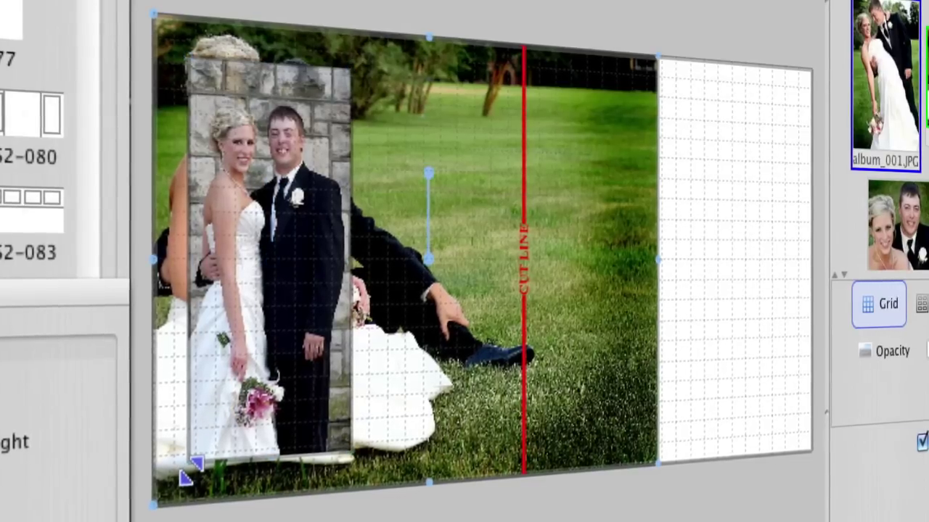
pyautogui.click(265, 254)
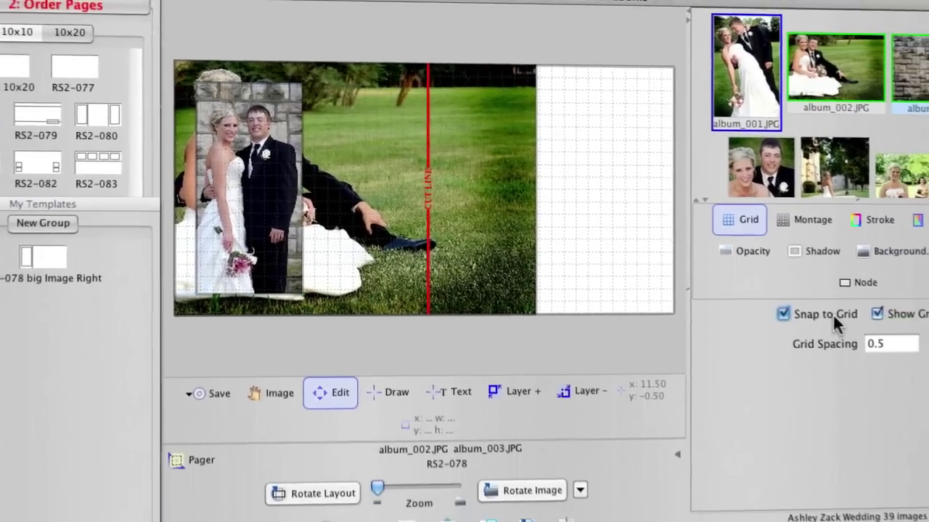
# - Turn off Snap to Grid and Show Grid, then reselect the small couple photo
pyautogui.click(881, 355)
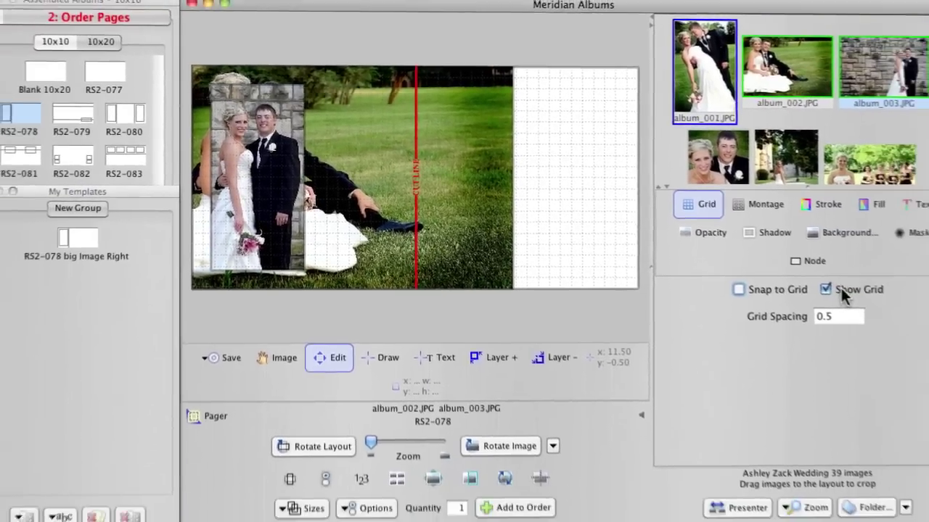
pyautogui.click(786, 293)
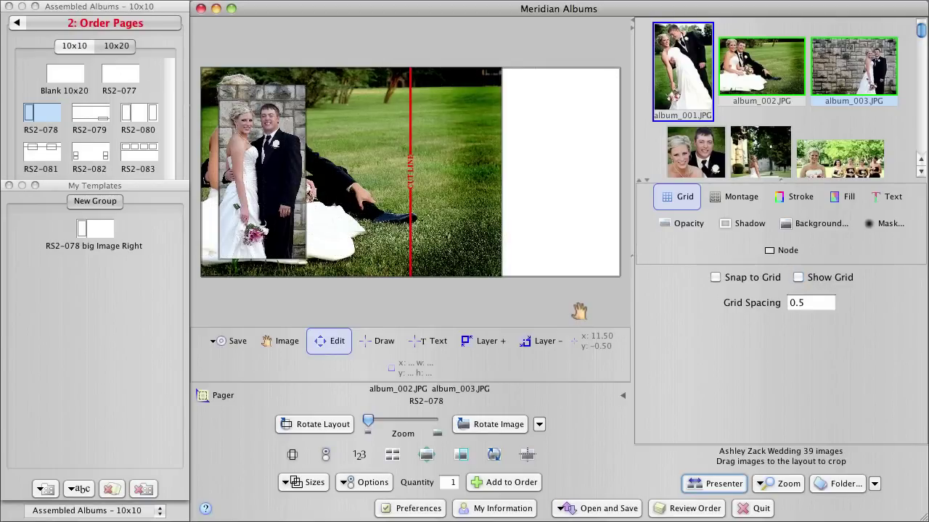
pyautogui.click(279, 221)
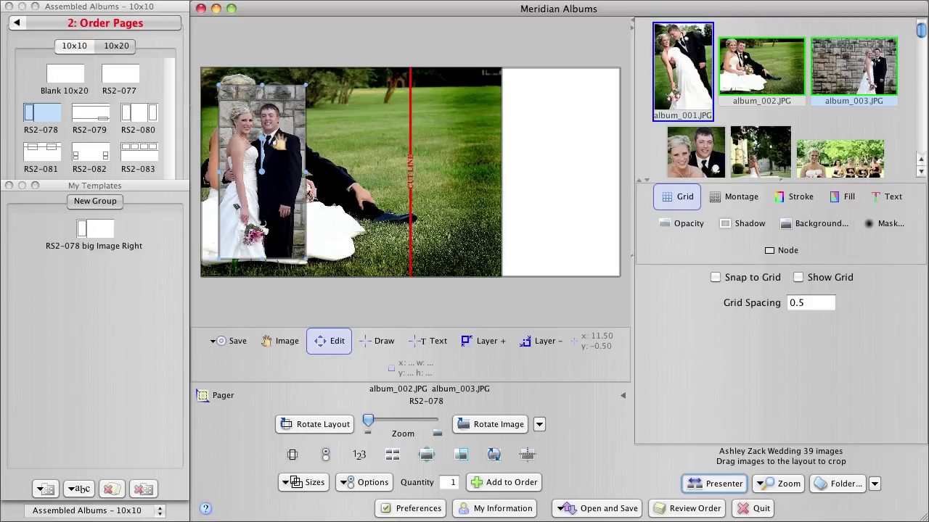
# - Mirror the small album_003 frame to the right page and recrop it to show bride and groom
pyautogui.rightClick(280, 143)
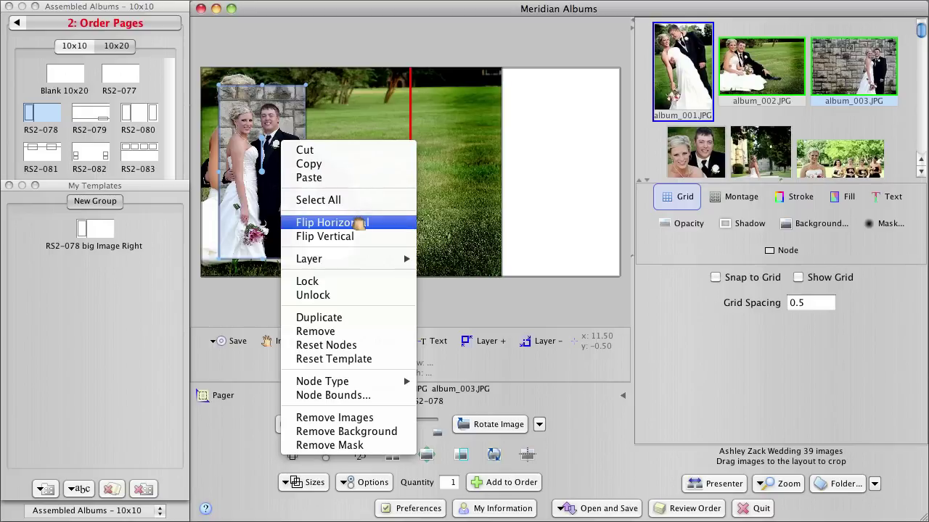
pyautogui.click(360, 223)
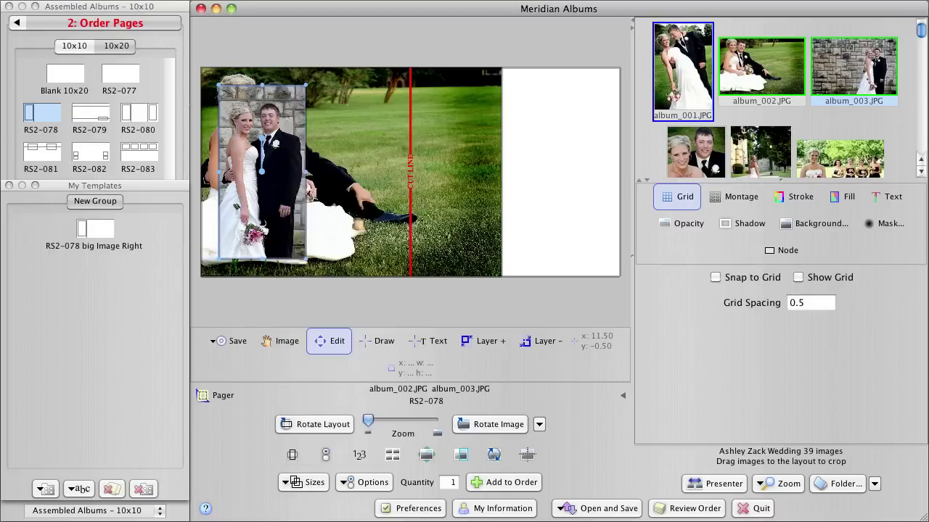
pyautogui.moveTo(580, 225); pyautogui.dragTo(608, 198)
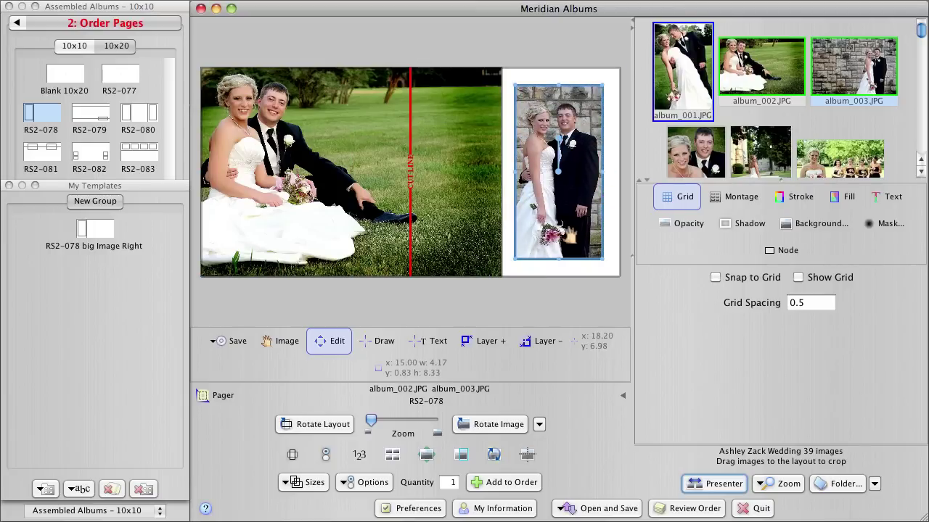
pyautogui.moveTo(564, 231); pyautogui.dragTo(562, 261)
pyautogui.click(560, 289)
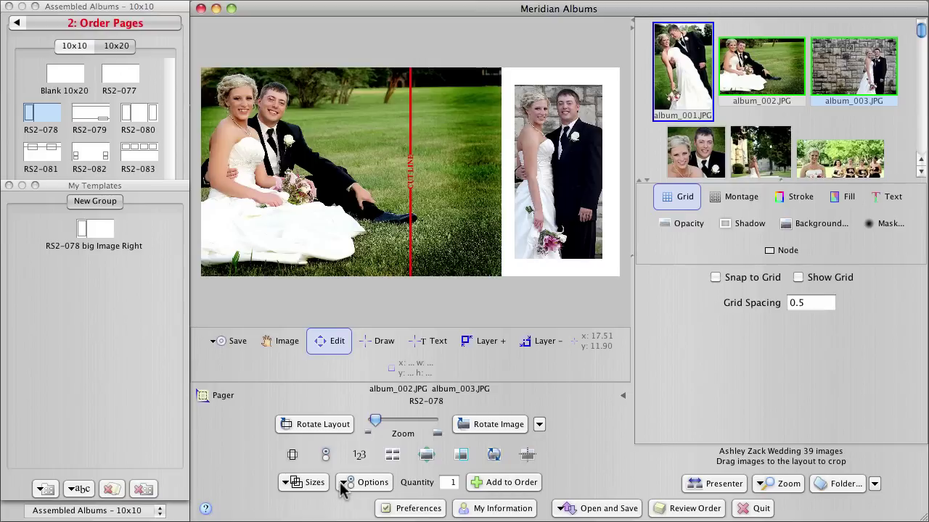
# - Save the spread as the template 'RS2-078 Big Image Left'
pyautogui.click(232, 342)
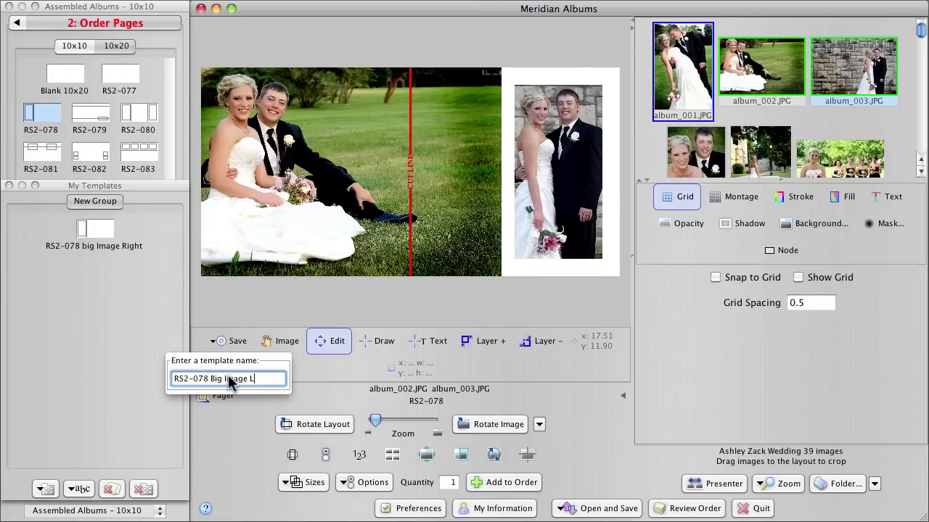
pyautogui.press('Return')
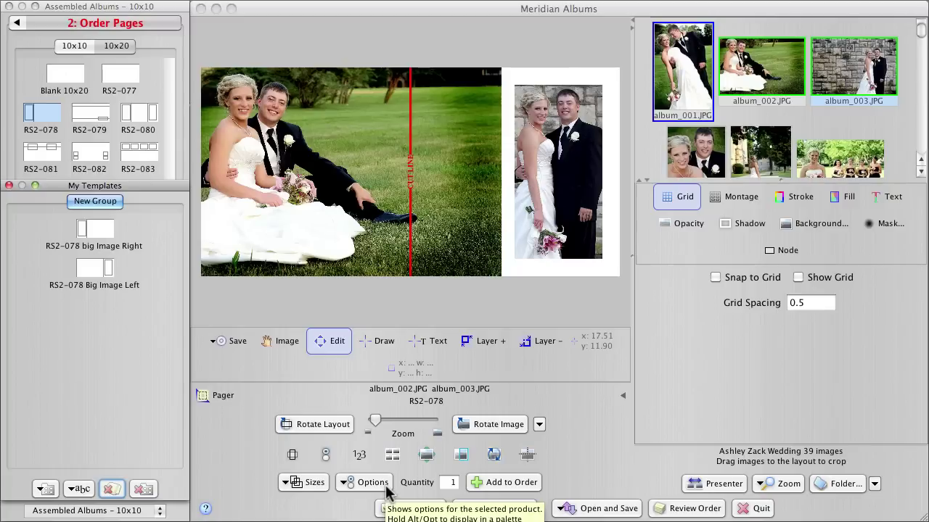
# - Set the right-page background to Black, lock the photo and add the spread to the order
pyautogui.click(387, 489)
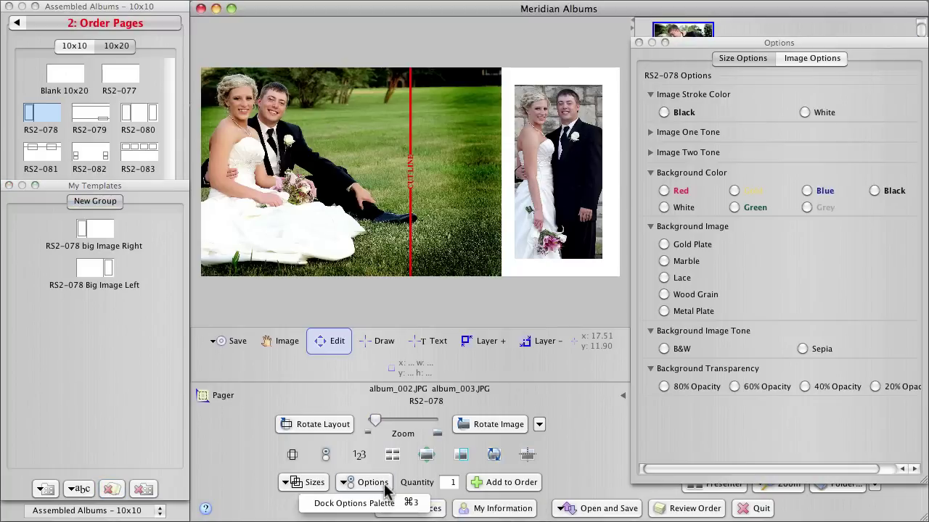
pyautogui.click(875, 190)
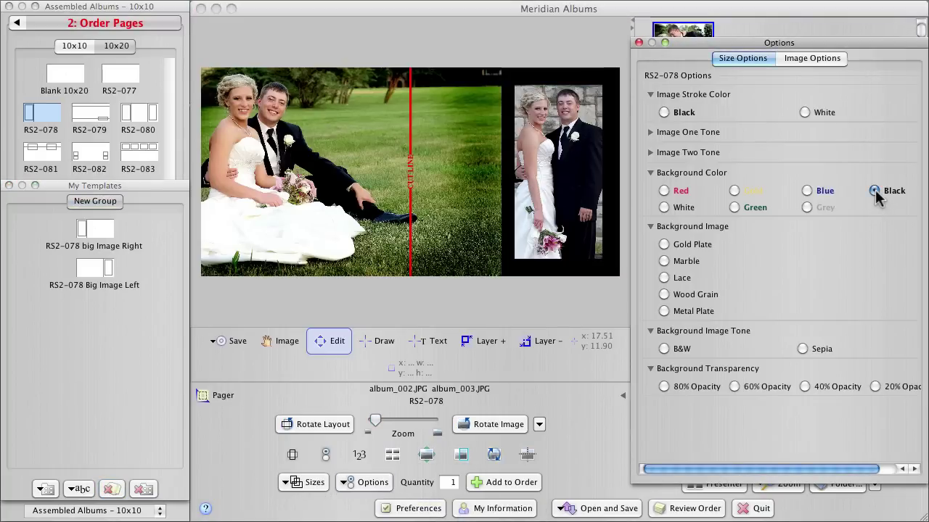
pyautogui.click(577, 218)
pyautogui.click(492, 491)
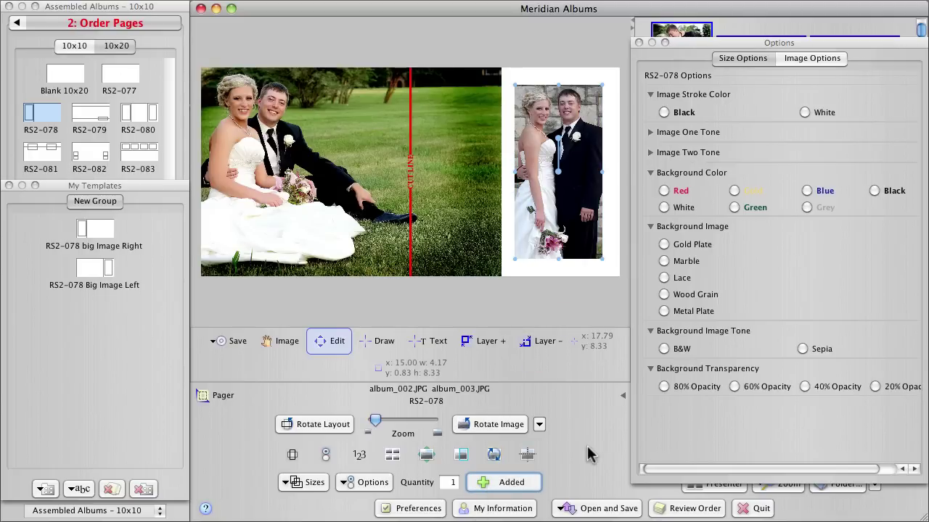
pyautogui.click(326, 455)
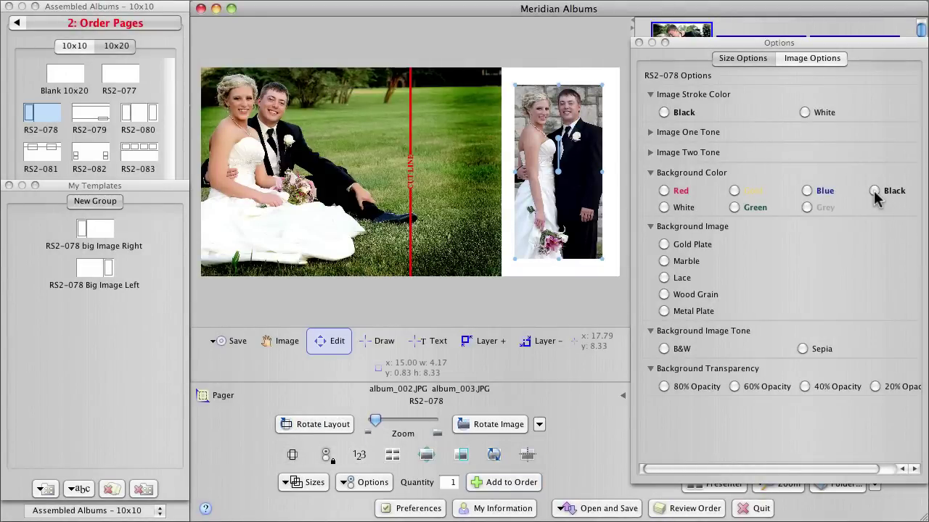
pyautogui.click(874, 191)
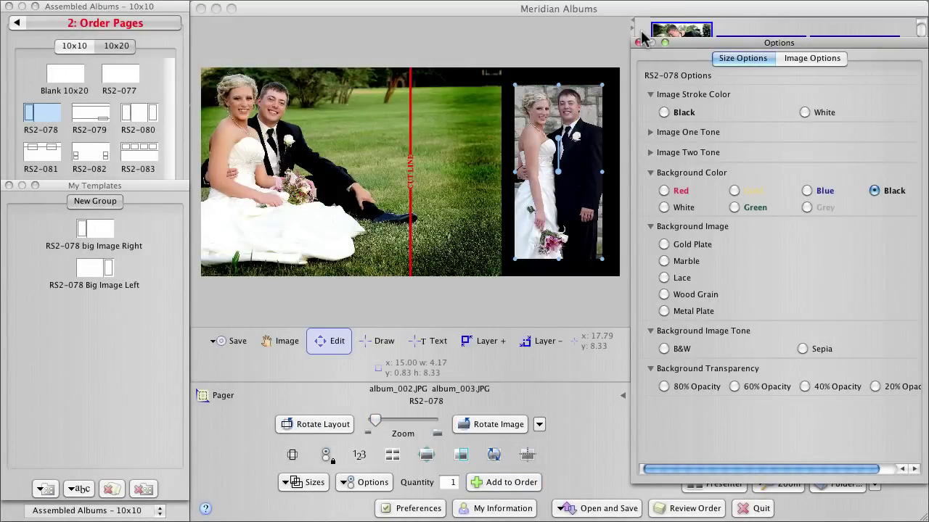
pyautogui.click(639, 43)
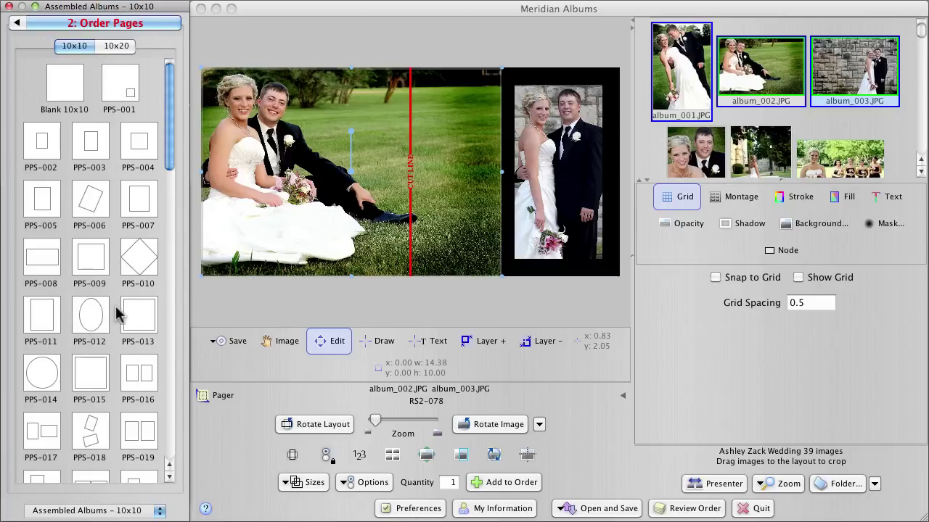
# - Order PPS-013 pages with album_004 and album_005, then load the RS2-078 Big Image Left template
pyautogui.click(135, 315)
pyautogui.moveTo(695, 185); pyautogui.dragTo(421, 215)
pyautogui.click(514, 484)
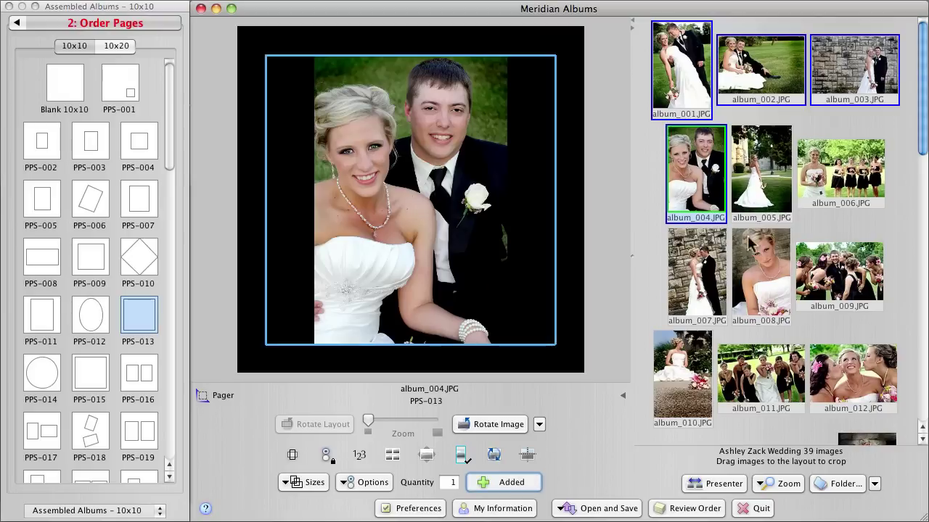
pyautogui.moveTo(765, 190); pyautogui.dragTo(446, 210)
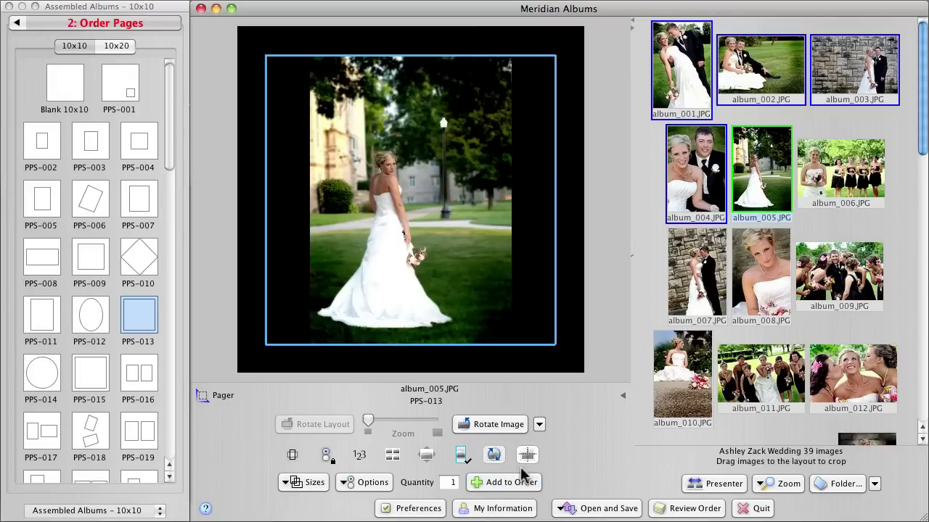
pyautogui.click(506, 484)
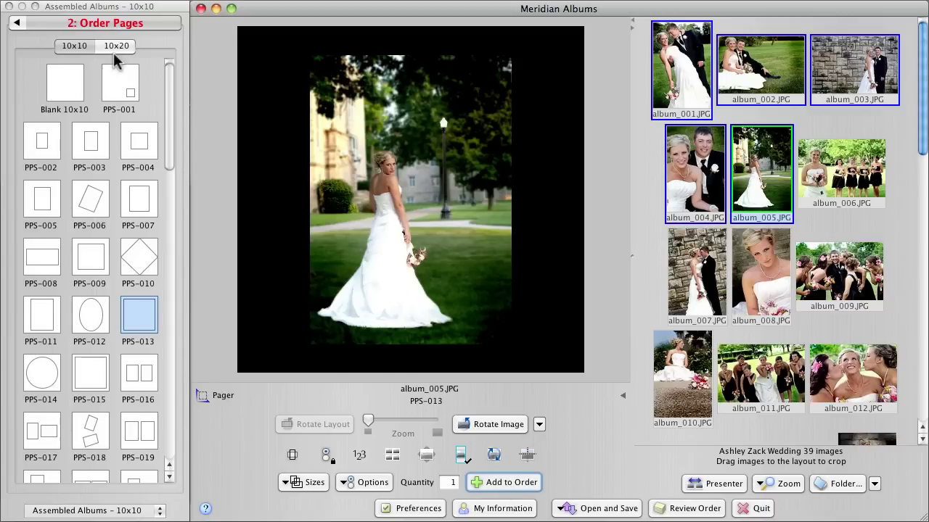
pyautogui.click(214, 396)
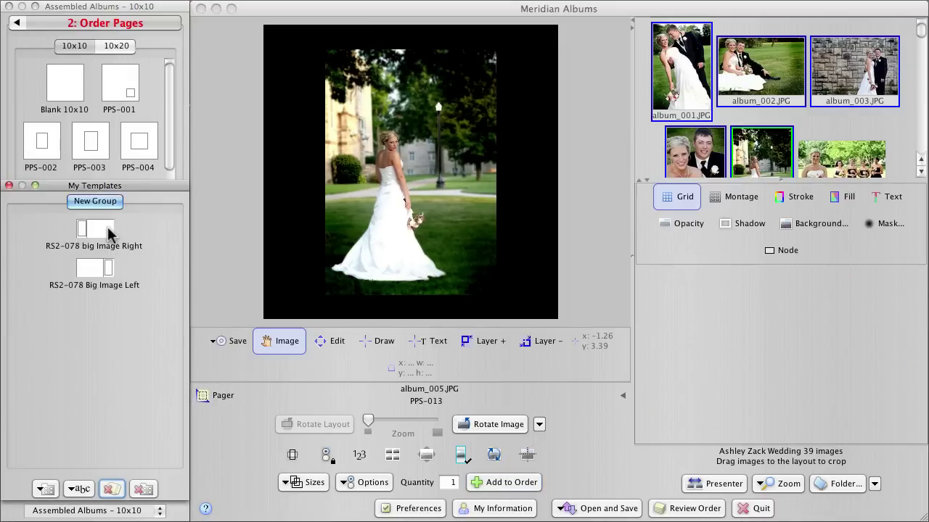
pyautogui.click(98, 270)
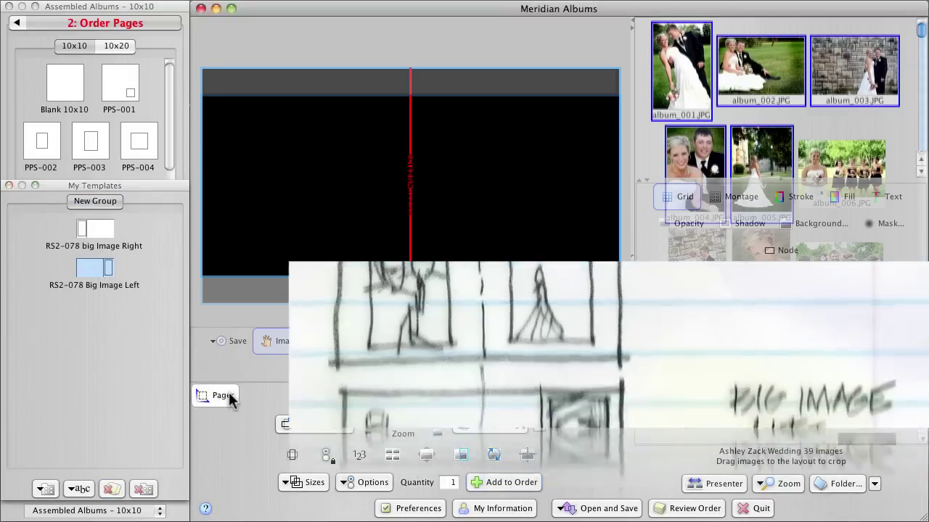
# - Fill Big Image Left with album_006 large and album_008 on the right, then order it
pyautogui.scroll(-2, 923, 153)
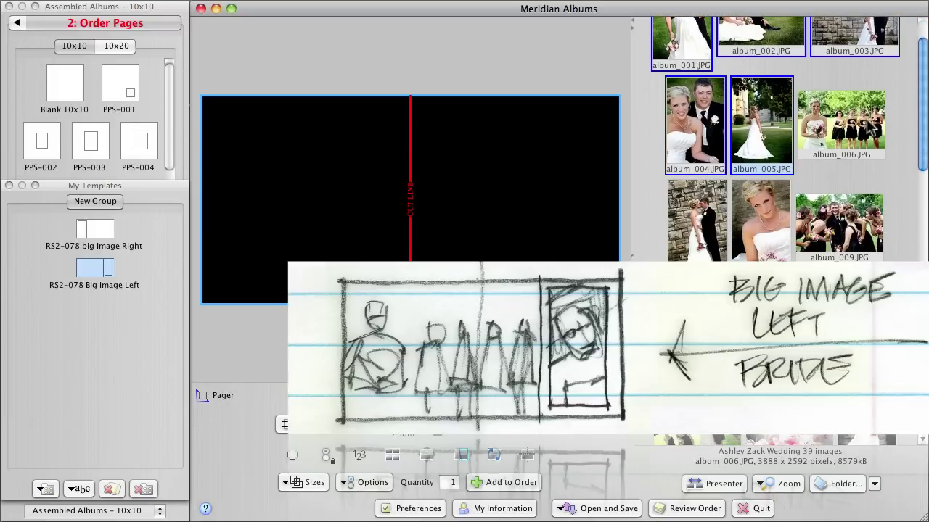
pyautogui.moveTo(841, 120)
pyautogui.mouseDown()
pyautogui.moveTo(526, 237)
pyautogui.moveTo(357, 233)
pyautogui.mouseUp()
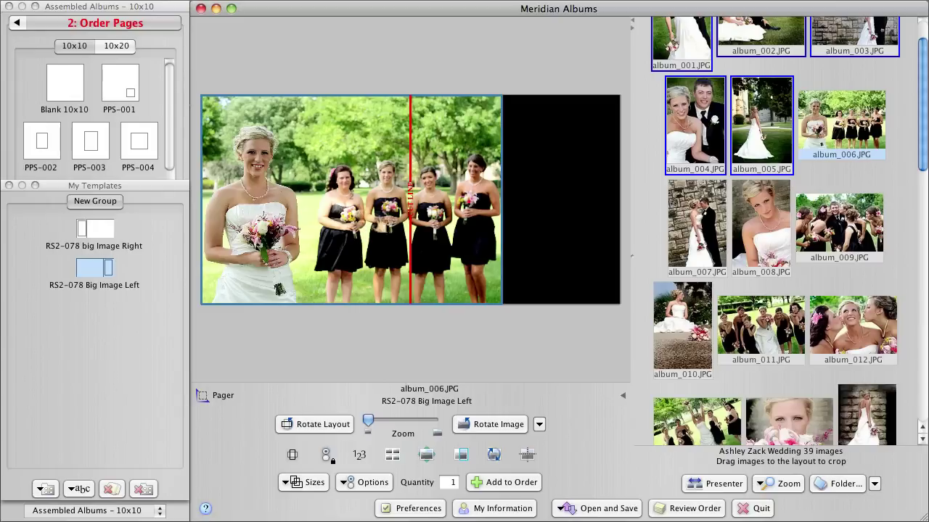
pyautogui.moveTo(756, 231); pyautogui.dragTo(579, 209)
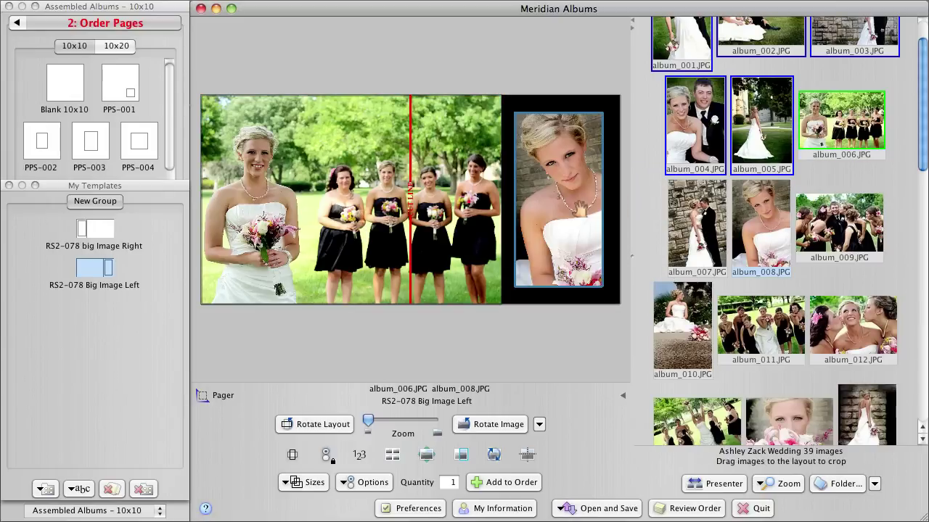
pyautogui.moveTo(567, 258); pyautogui.dragTo(573, 279)
pyautogui.click(511, 482)
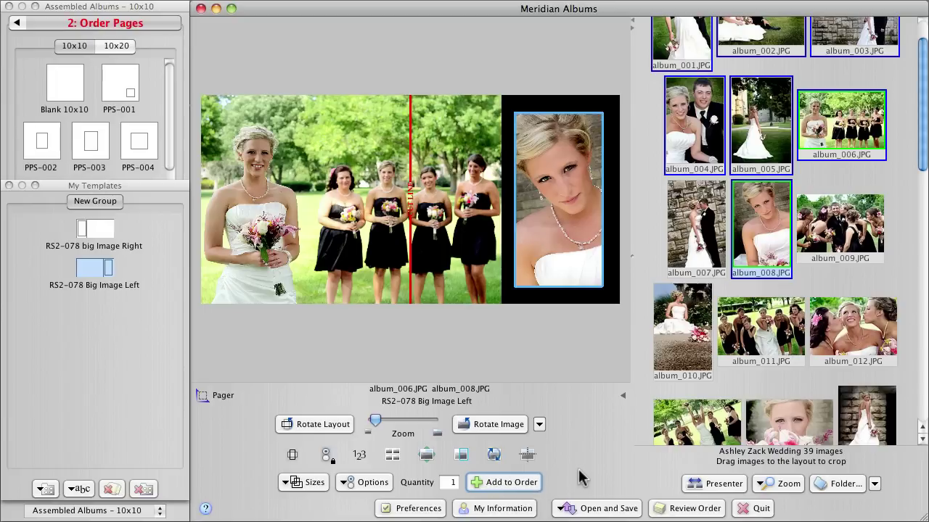
# - Load Big Image Right, place album_009 large and album_007 on the left page, and order it
pyautogui.click(109, 245)
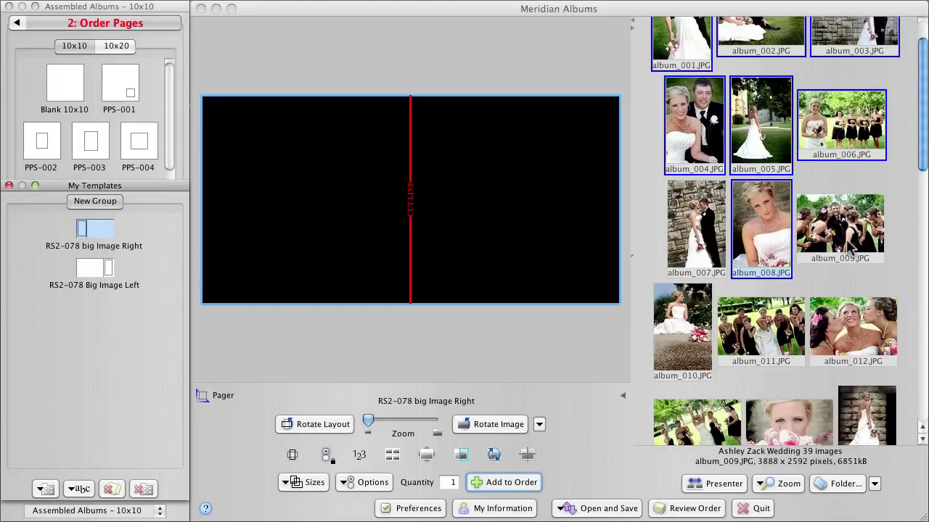
pyautogui.moveTo(839, 229)
pyautogui.mouseDown()
pyautogui.moveTo(325, 223)
pyautogui.moveTo(499, 222)
pyautogui.mouseUp()
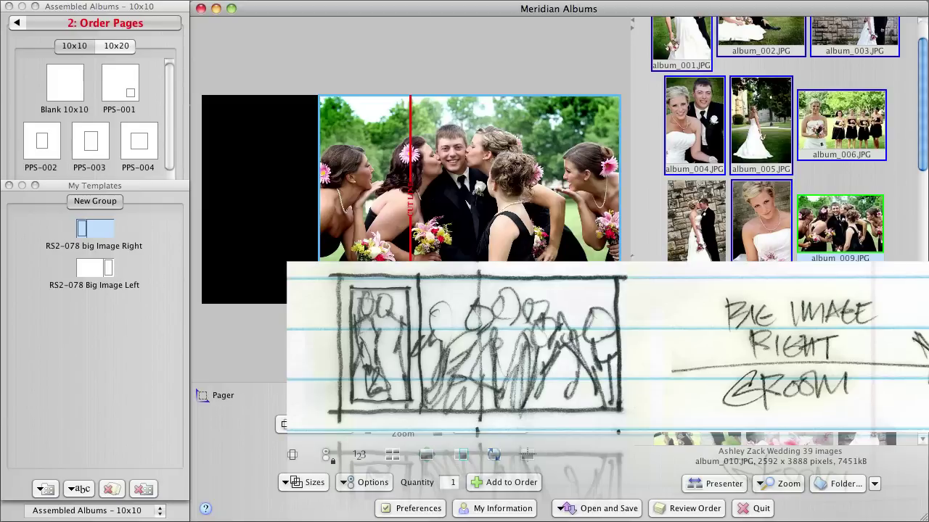
pyautogui.moveTo(695, 229)
pyautogui.mouseDown()
pyautogui.moveTo(290, 236)
pyautogui.moveTo(258, 200)
pyautogui.moveTo(265, 210)
pyautogui.moveTo(255, 208)
pyautogui.mouseUp()
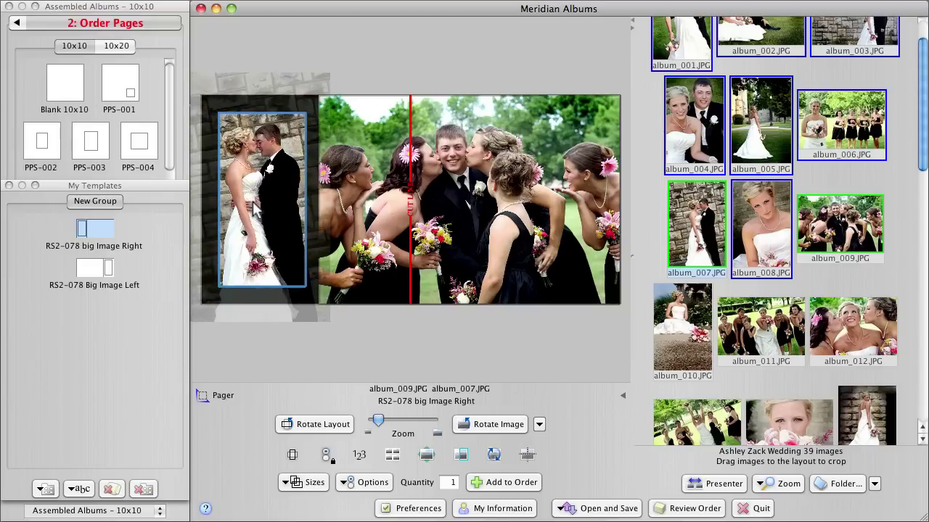
pyautogui.click(571, 343)
pyautogui.click(524, 486)
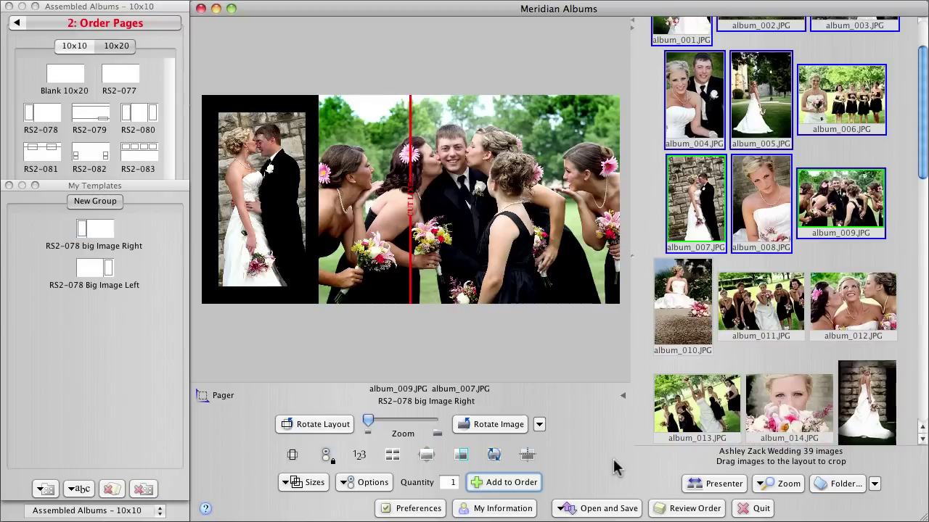
# - Order a 10x10 PPS-013 page with album_010, shifted down to show the bride's head
pyautogui.click(76, 45)
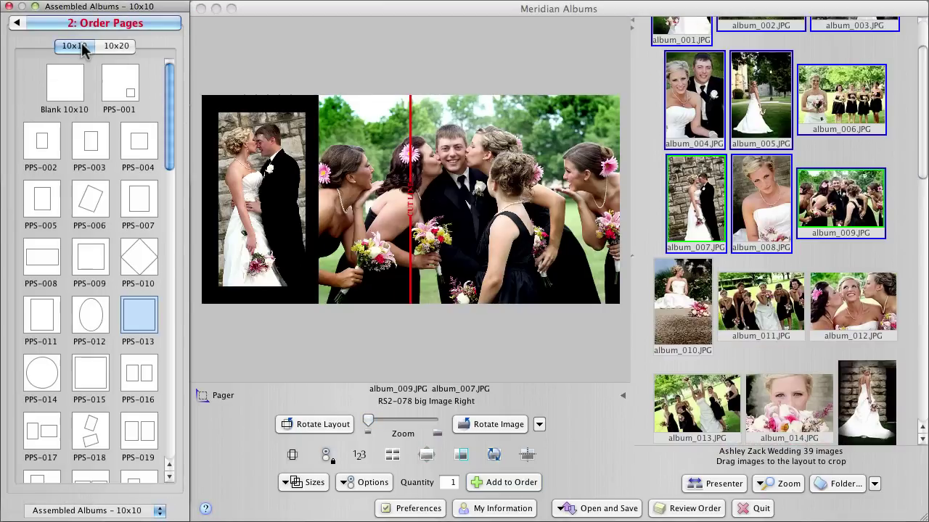
pyautogui.click(139, 319)
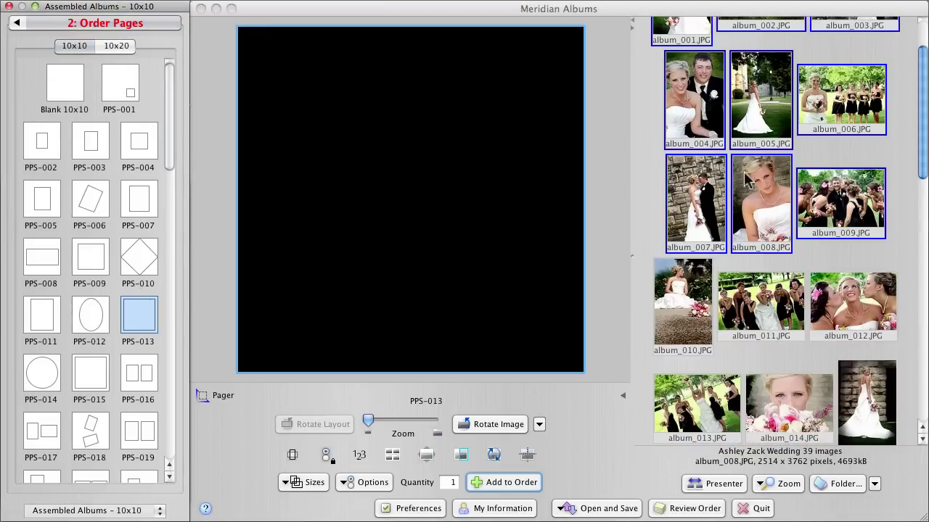
pyautogui.click(424, 206)
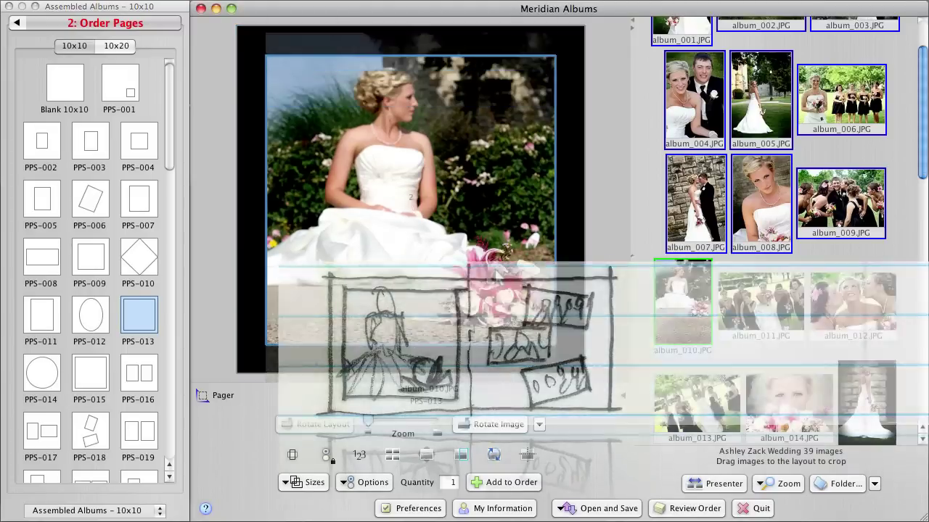
pyautogui.moveTo(496, 218); pyautogui.dragTo(501, 275)
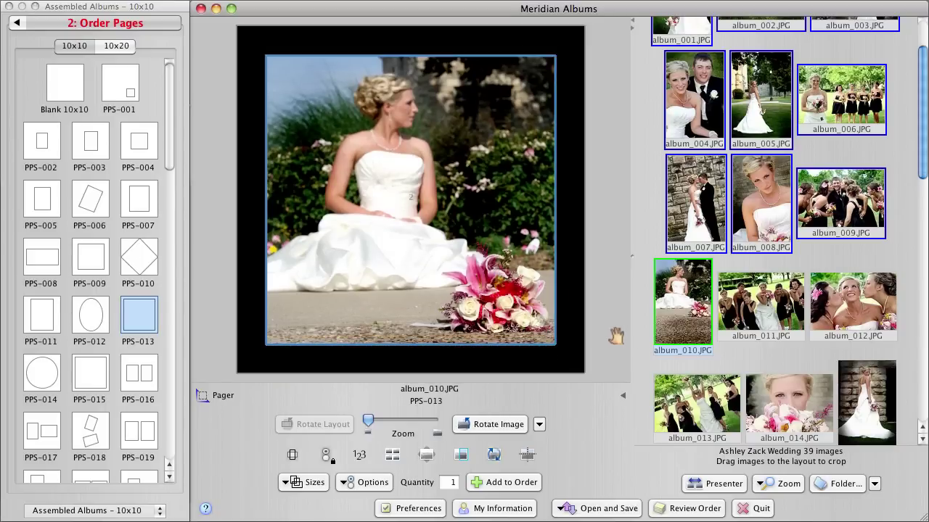
pyautogui.click(518, 490)
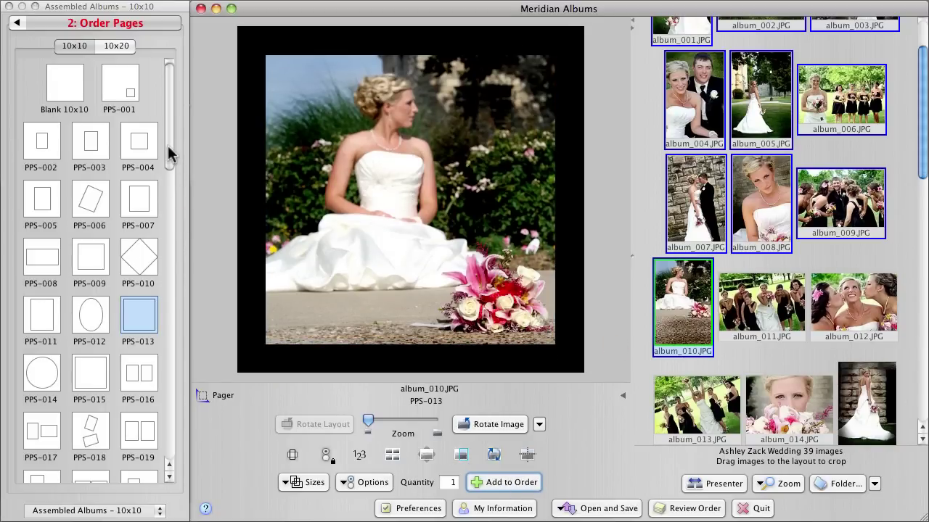
pyautogui.moveTo(168, 152); pyautogui.dragTo(171, 287)
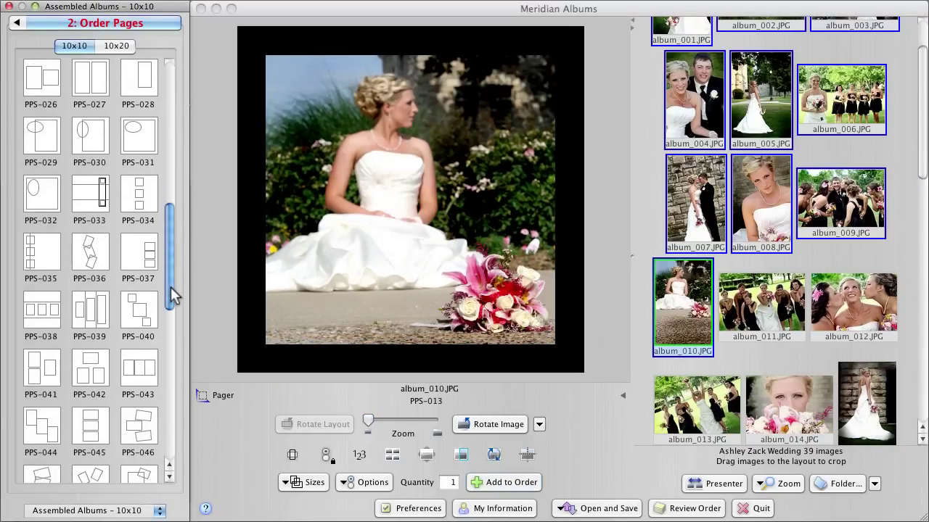
# - Fill PPS-046's three tilted frames with album_012, album_011 and album_013, and order the page
pyautogui.click(145, 415)
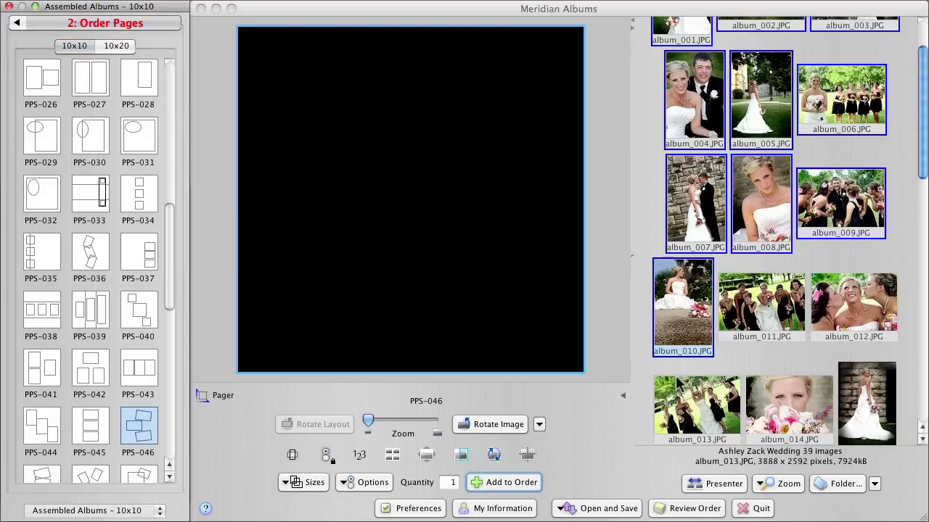
pyautogui.scroll(-2, 798, 304)
pyautogui.click(861, 273)
pyautogui.moveTo(861, 270); pyautogui.dragTo(397, 216)
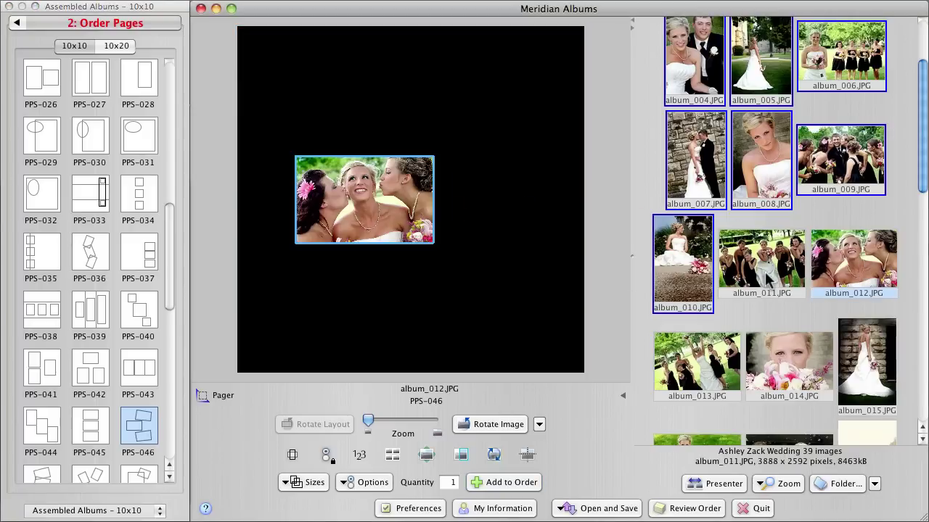
pyautogui.moveTo(766, 266); pyautogui.dragTo(447, 107)
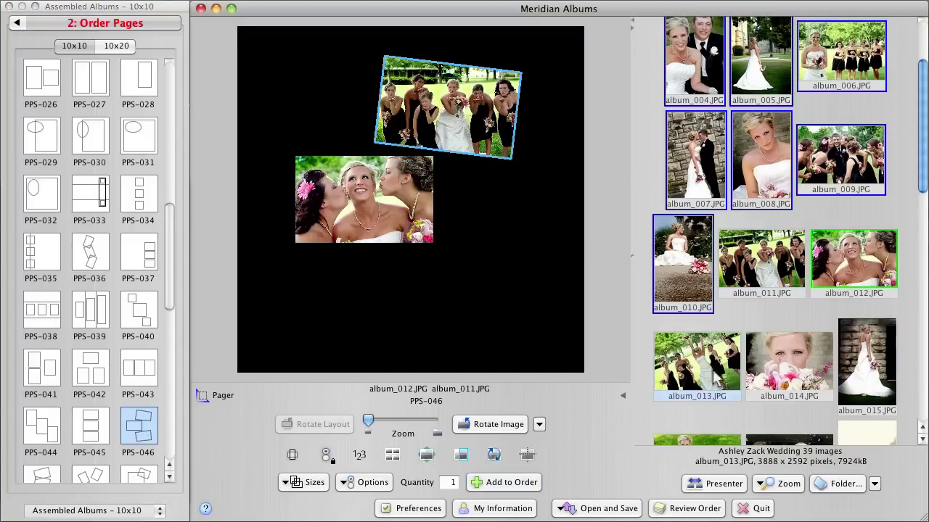
pyautogui.moveTo(714, 377); pyautogui.dragTo(429, 306)
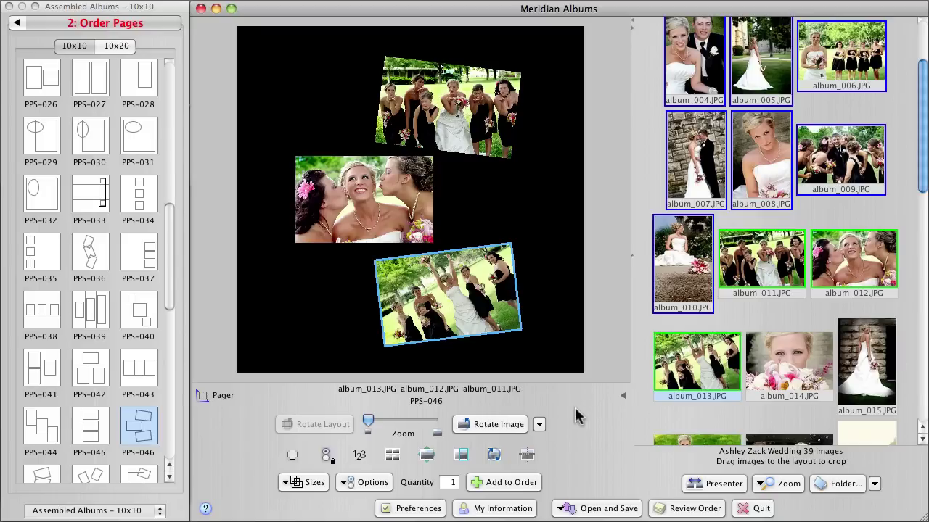
pyautogui.click(507, 484)
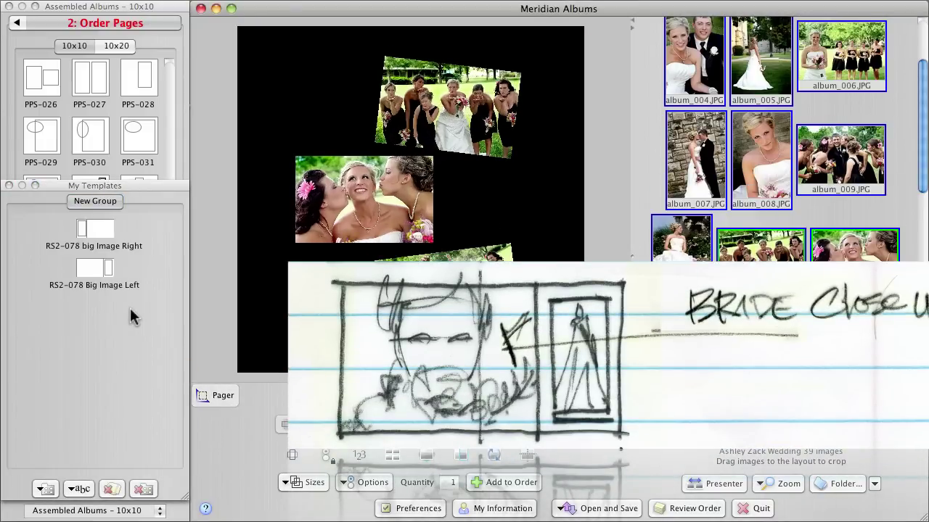
# - Apply Big Image Left with album_014 on the left and album_015 on the right, and order it
pyautogui.click(105, 269)
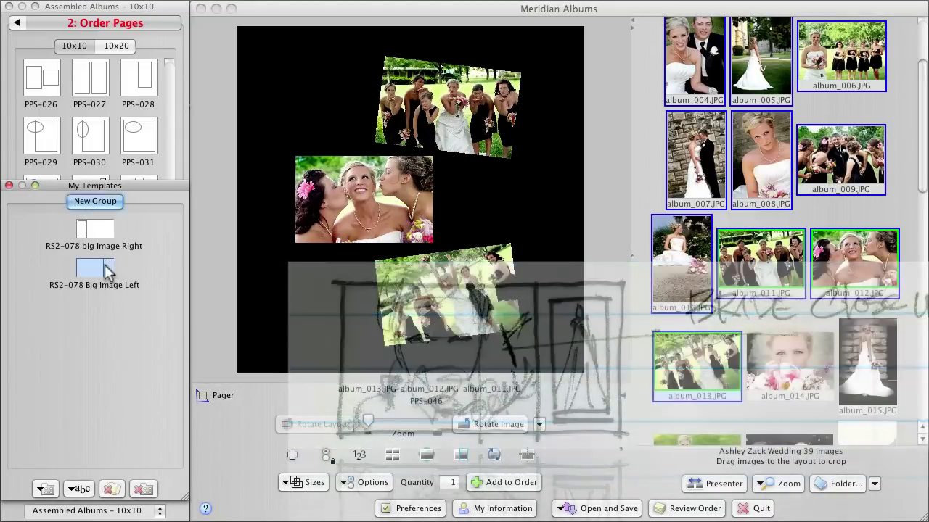
pyautogui.doubleClick(105, 269)
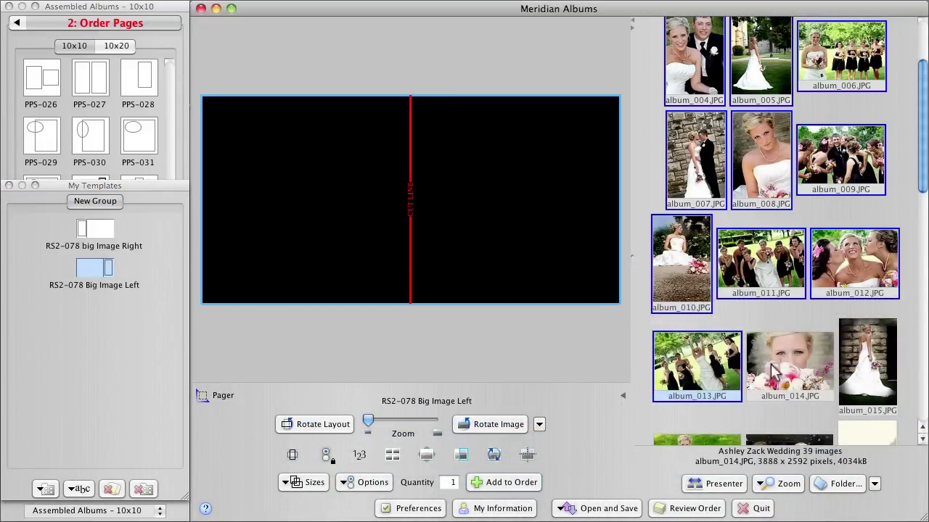
pyautogui.moveTo(774, 371); pyautogui.dragTo(312, 232)
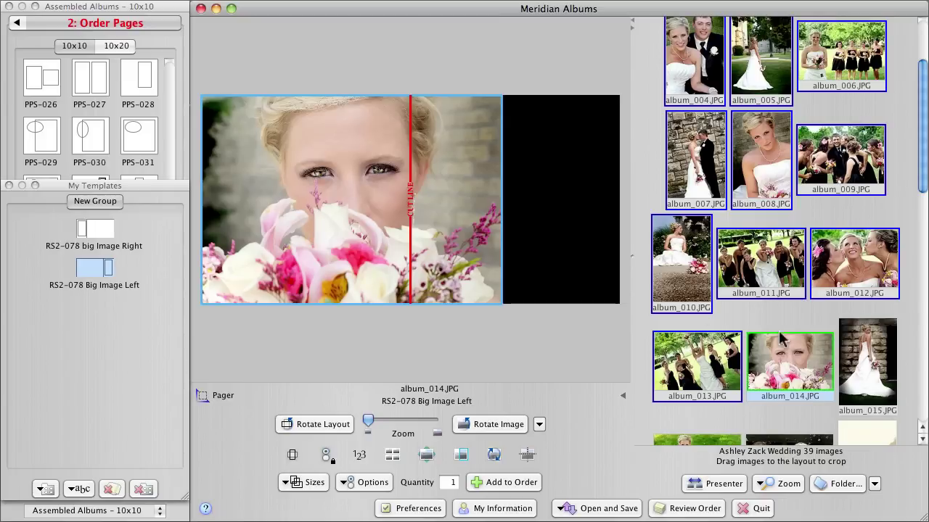
pyautogui.moveTo(864, 370); pyautogui.dragTo(563, 220)
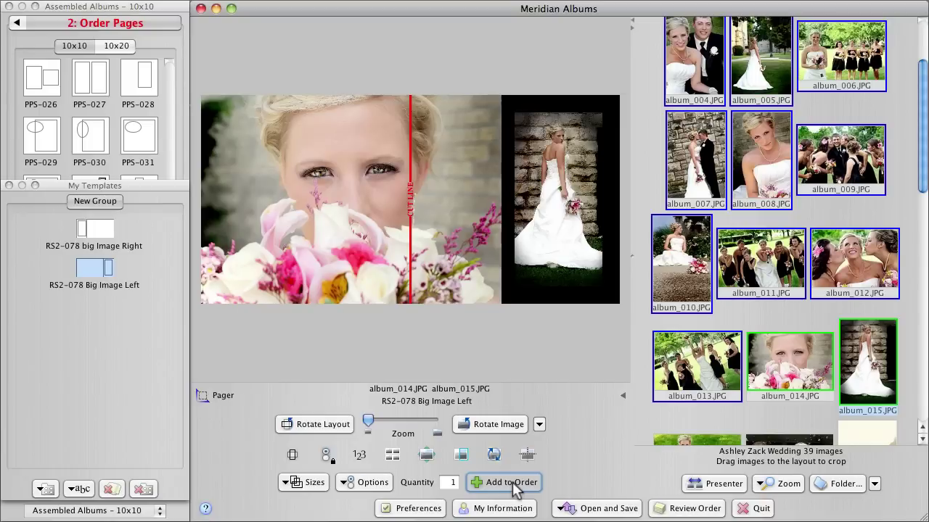
pyautogui.click(513, 486)
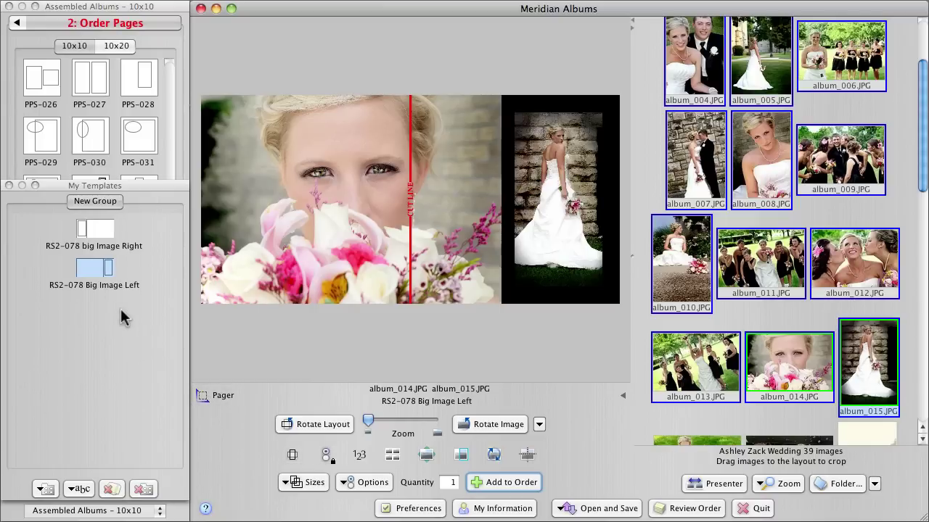
pyautogui.click(223, 397)
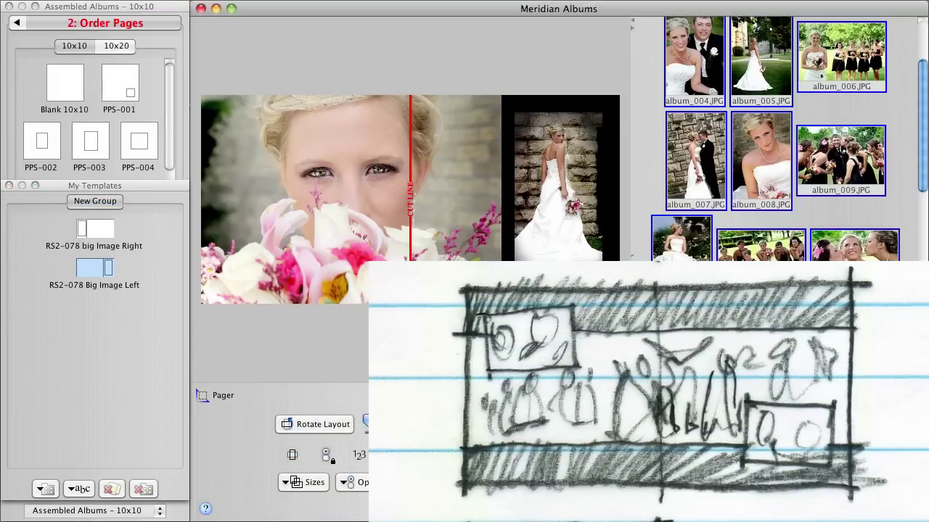
# - Load the Blank 10x20 spread from the 10x20 layouts and give it a white background
pyautogui.scroll(-5, 775, 138)
pyautogui.scroll(1, 774, 208)
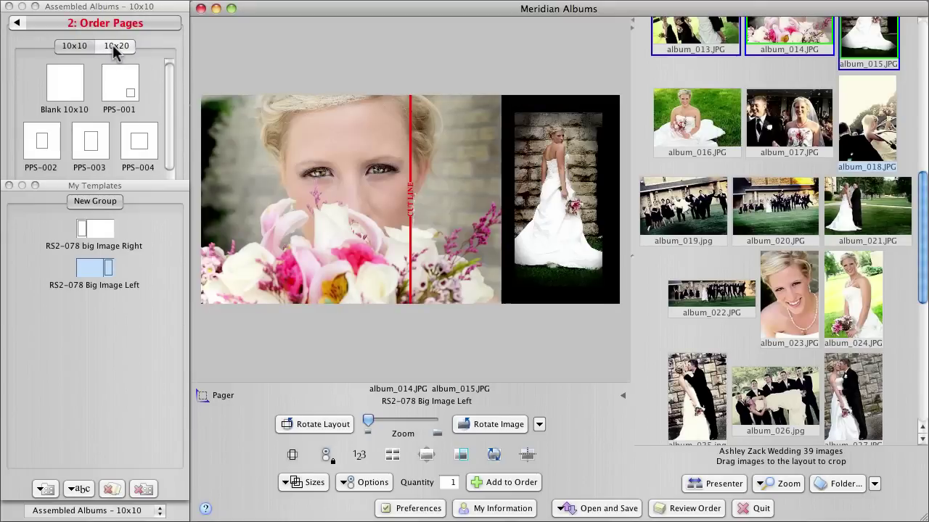
pyautogui.click(113, 48)
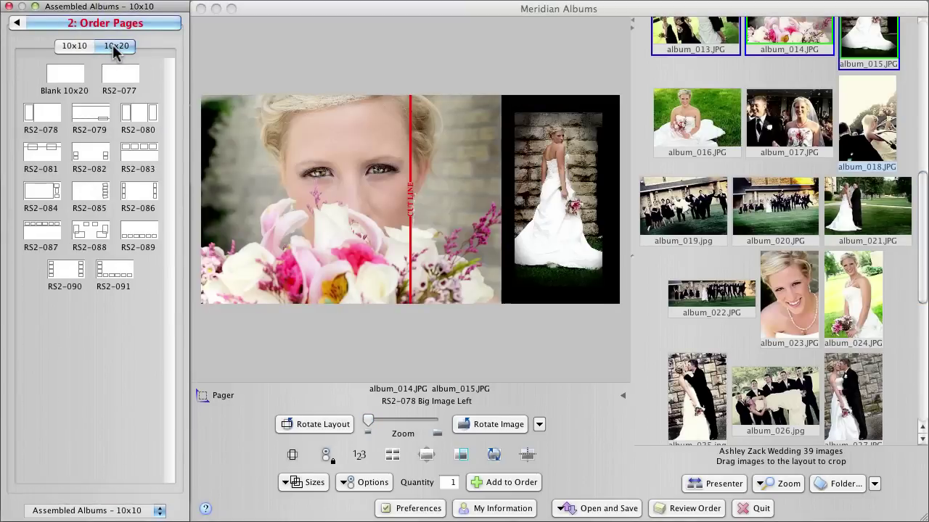
pyautogui.click(78, 75)
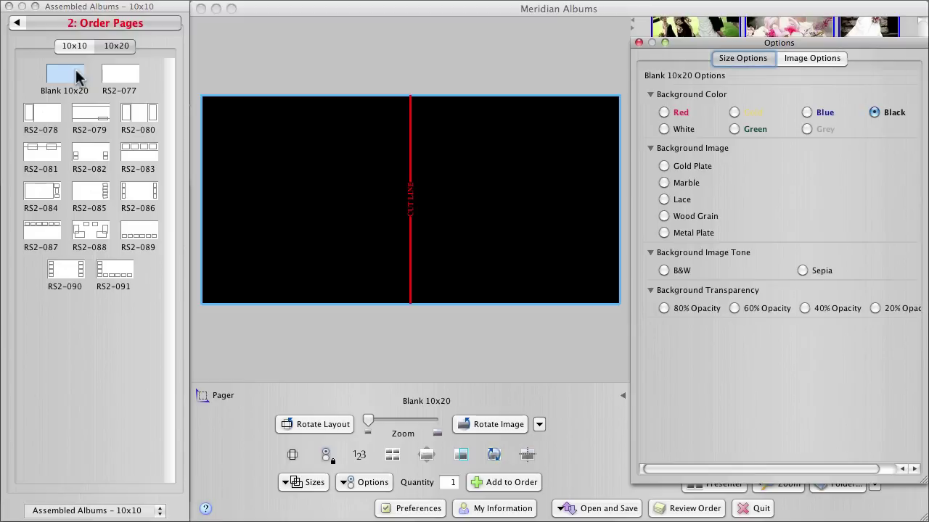
pyautogui.click(875, 113)
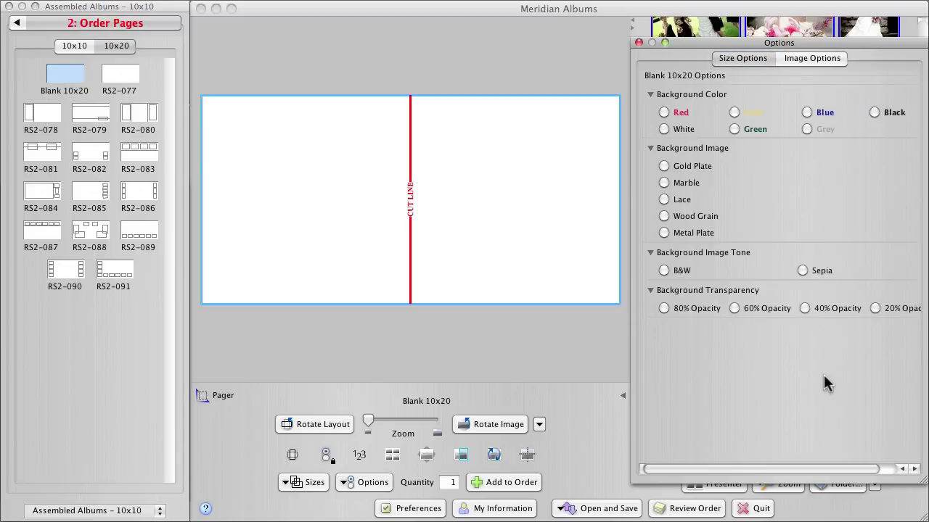
# - In the layout editing tools, turn on Snap to Grid and Show Grid
pyautogui.click(221, 395)
pyautogui.click(682, 197)
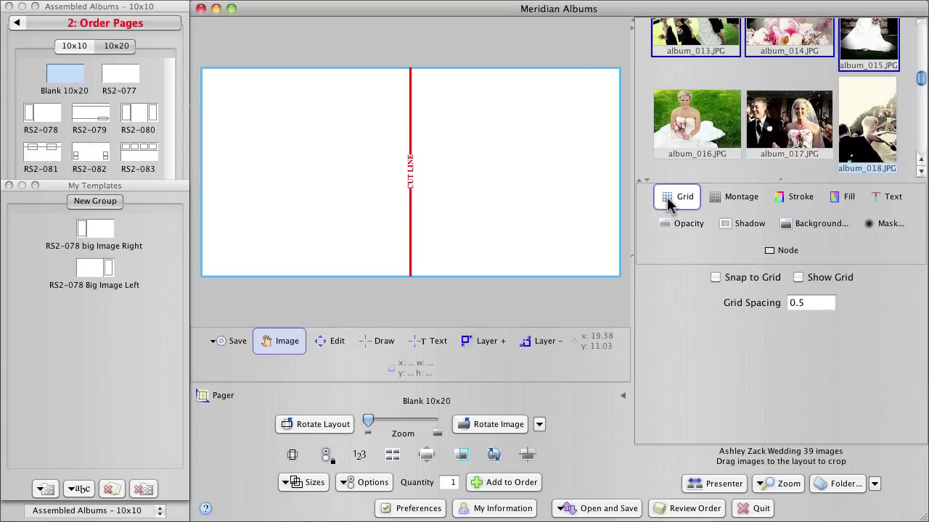
pyautogui.click(728, 281)
pyautogui.click(822, 283)
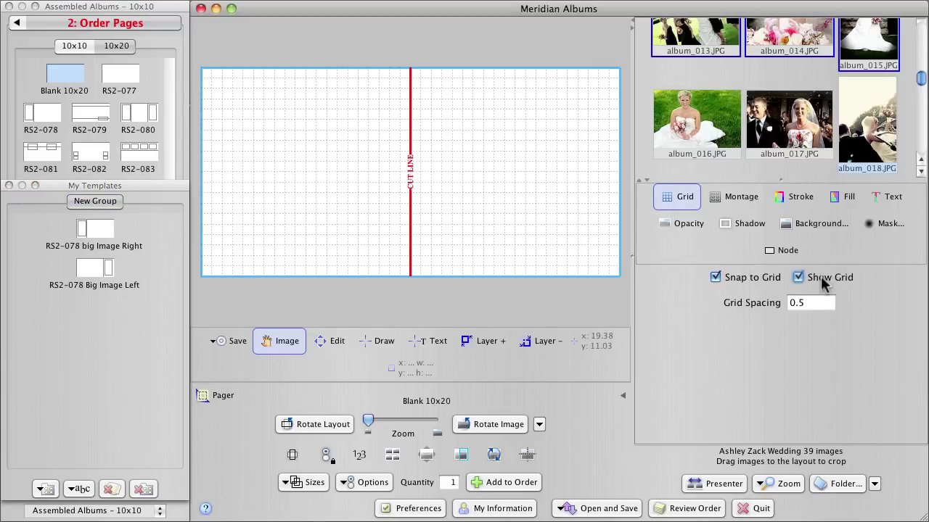
# - Draw a full-width photo band and a small top-left frame tilted slightly counter-clockwise
pyautogui.click(384, 341)
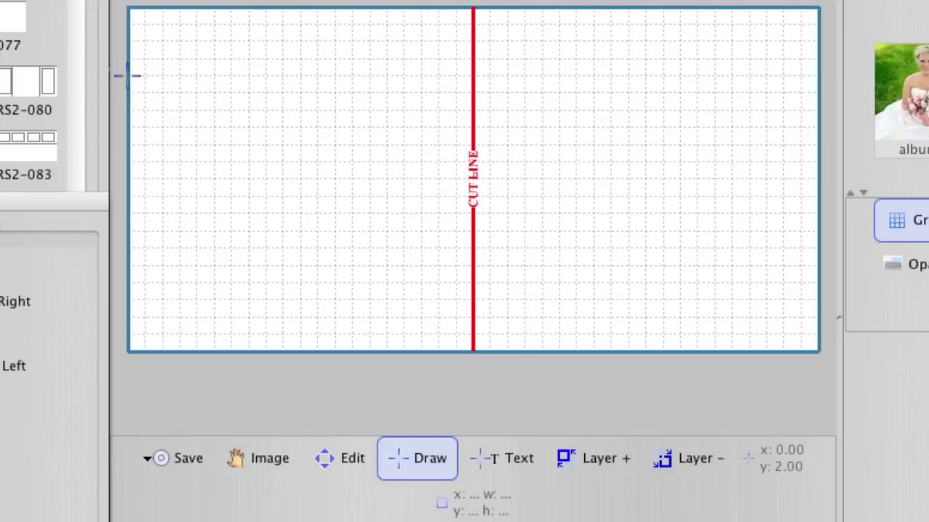
pyautogui.moveTo(128, 75)
pyautogui.mouseDown()
pyautogui.moveTo(796, 297)
pyautogui.moveTo(808, 298)
pyautogui.moveTo(817, 282)
pyautogui.mouseUp()
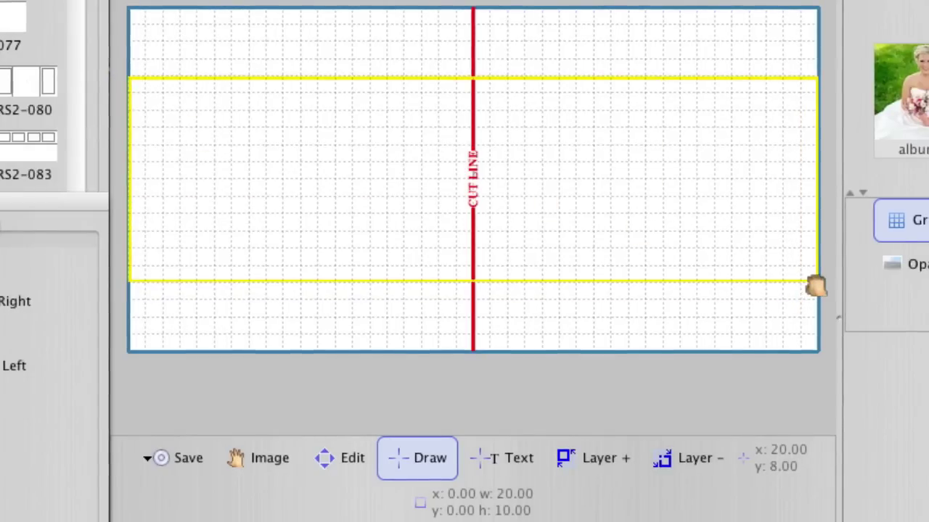
pyautogui.click(398, 453)
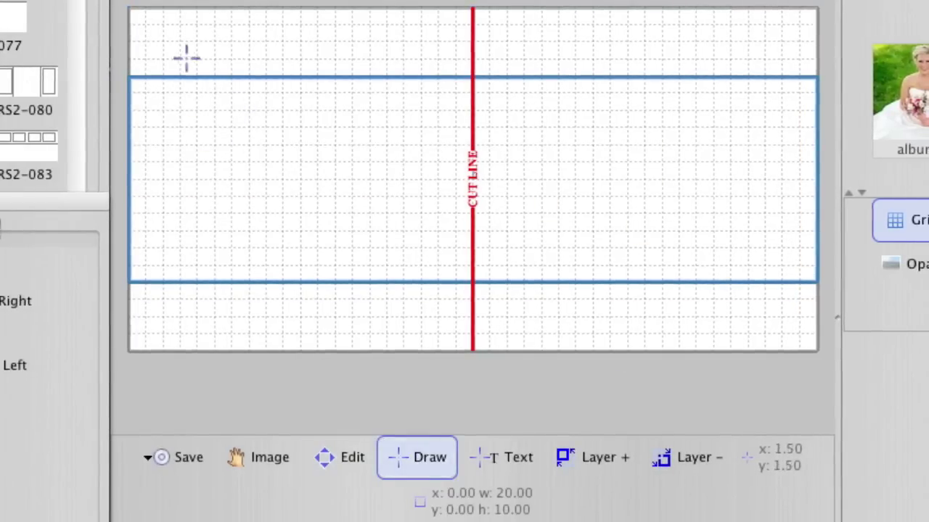
pyautogui.moveTo(164, 42)
pyautogui.mouseDown()
pyautogui.moveTo(305, 108)
pyautogui.moveTo(306, 138)
pyautogui.moveTo(317, 137)
pyautogui.mouseUp()
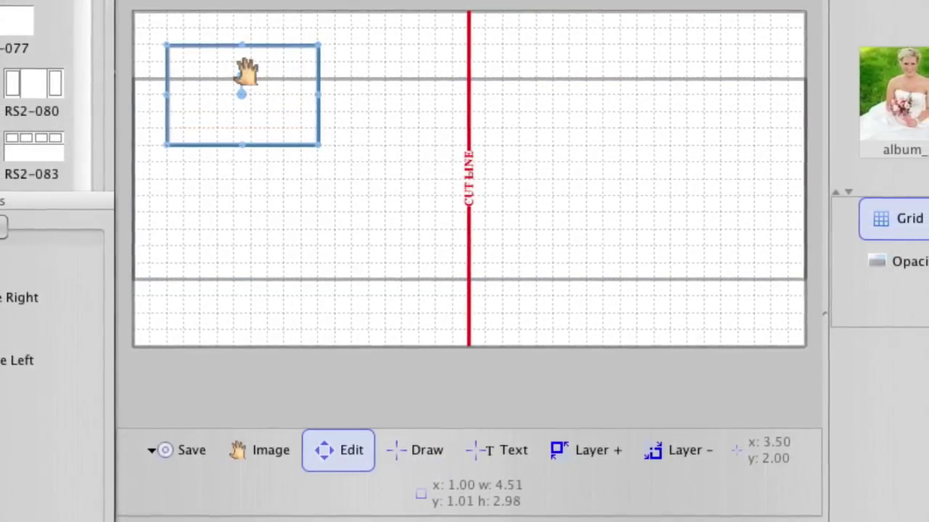
pyautogui.moveTo(244, 78)
pyautogui.mouseDown()
pyautogui.moveTo(226, 78)
pyautogui.moveTo(243, 76)
pyautogui.mouseUp()
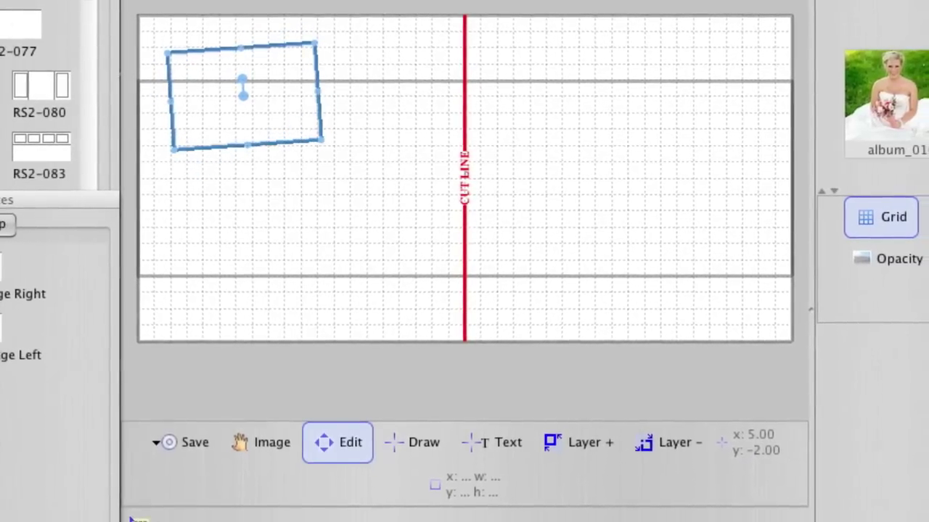
# - Duplicate the tilted frame, flip the copy horizontally and move it to the lower right
pyautogui.rightClick(257, 102)
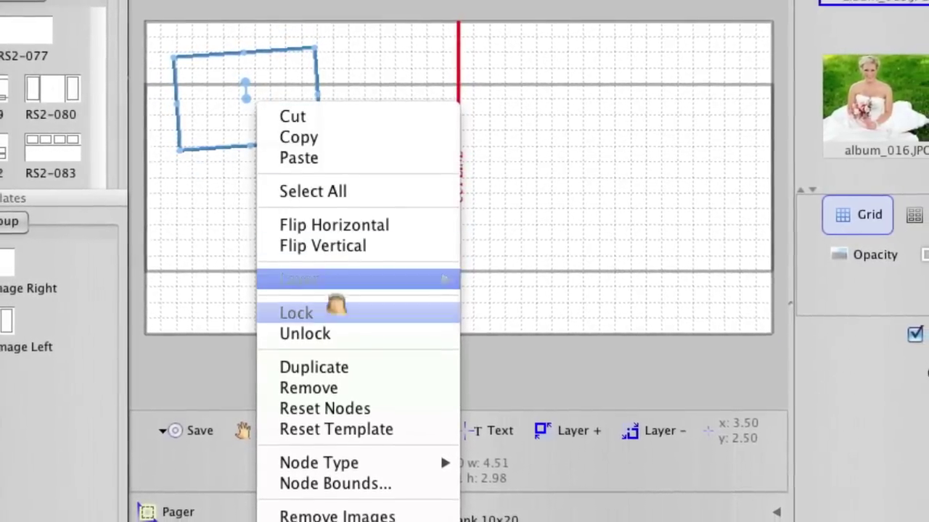
pyautogui.click(336, 364)
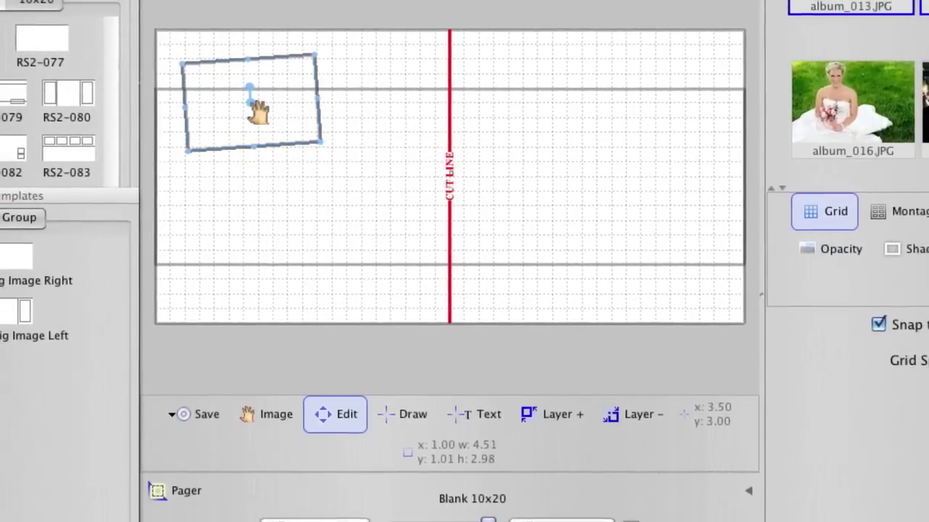
pyautogui.rightClick(257, 111)
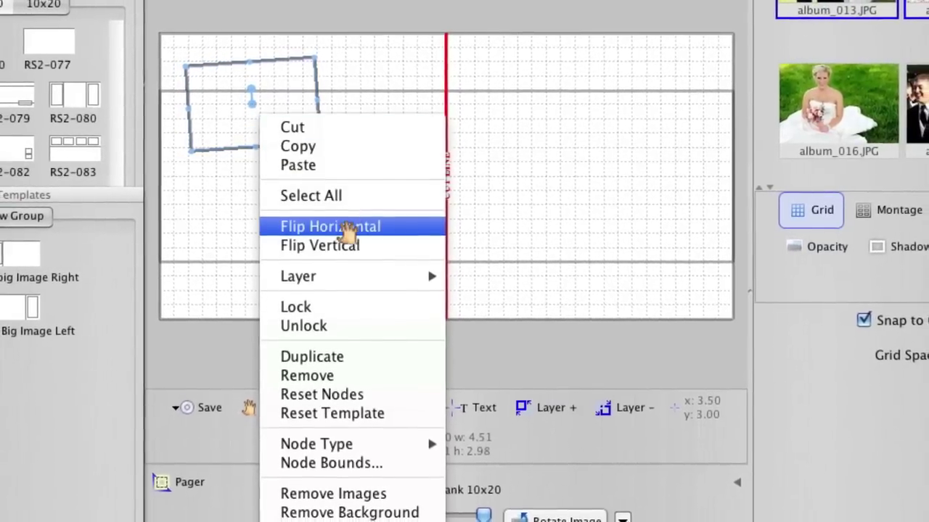
pyautogui.click(334, 226)
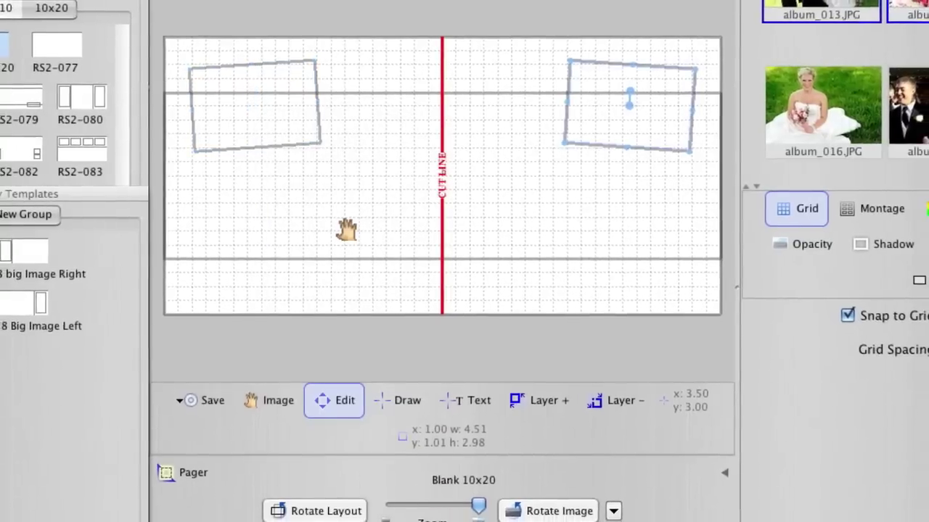
pyautogui.click(634, 113)
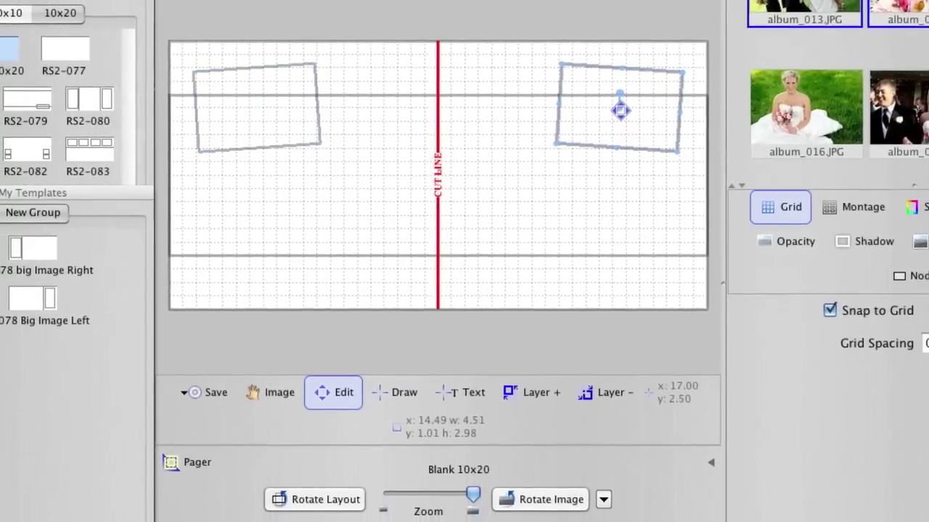
pyautogui.moveTo(630, 105); pyautogui.dragTo(588, 238)
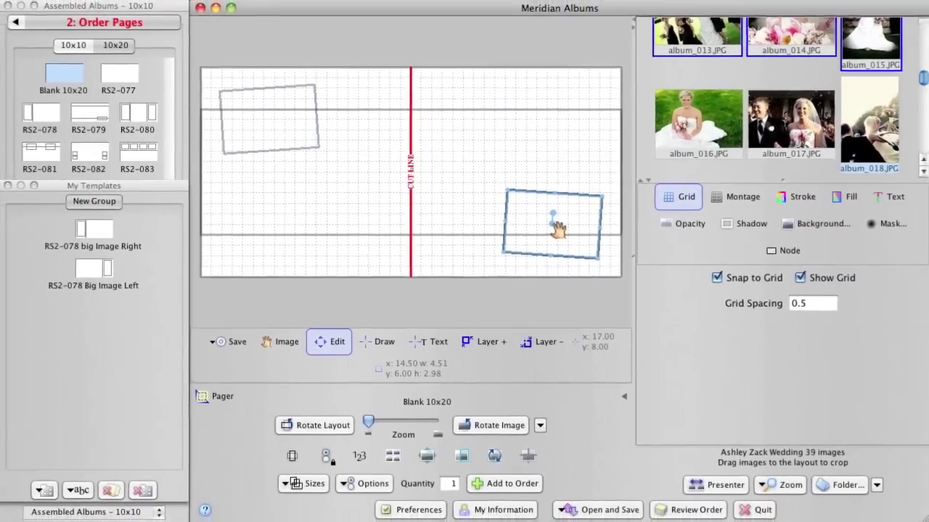
# - Save the layout as the template 'Big Wide Shot + 2' and turn off Snap to Grid
pyautogui.click(231, 342)
pyautogui.write('Big')
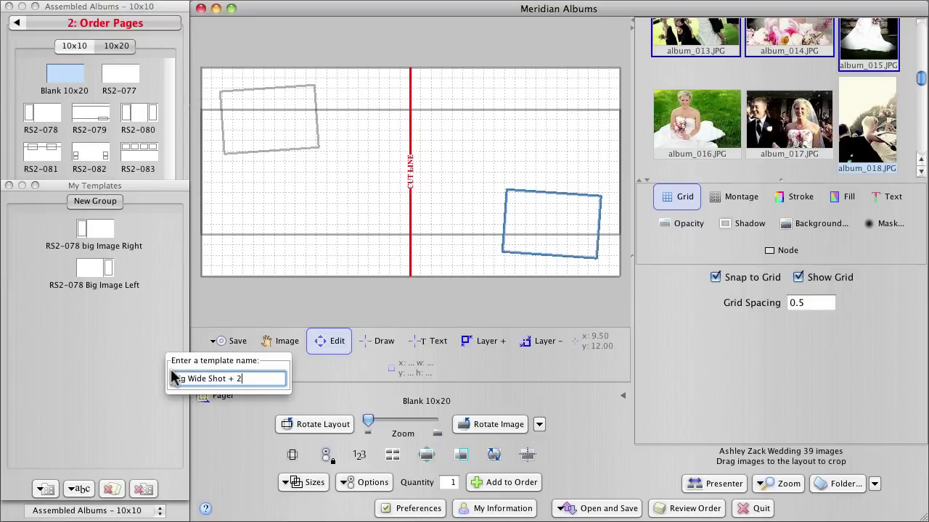
pyautogui.press('Return')
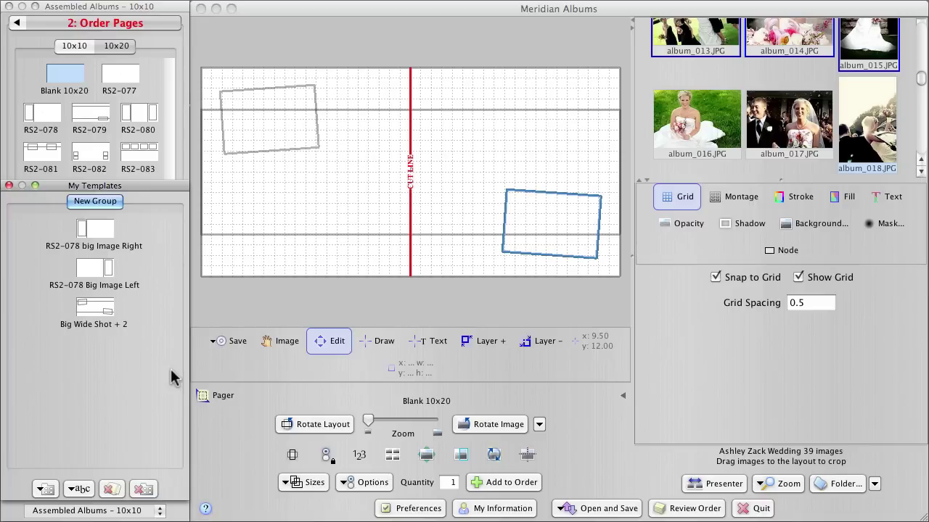
pyautogui.click(716, 277)
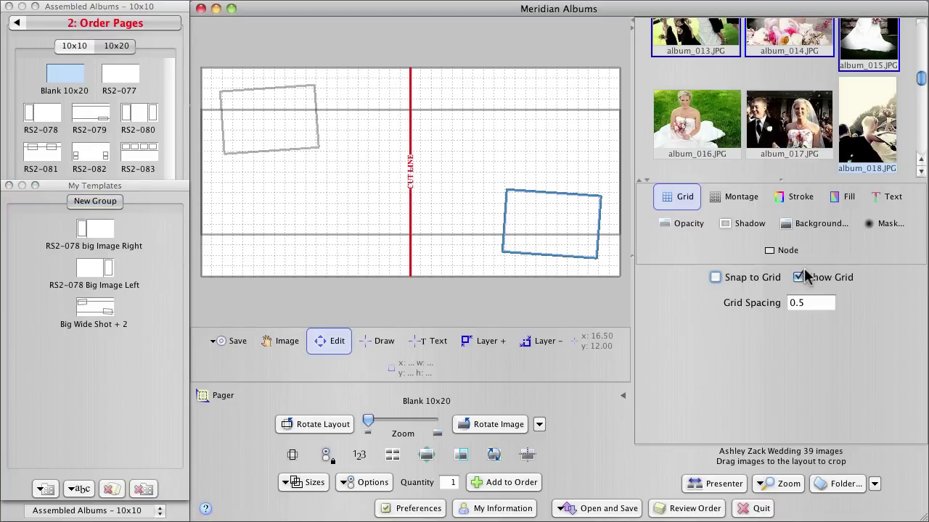
# - Hide the grid and fill the band and two frames with album_020, album_018 and album_017
pyautogui.click(814, 282)
pyautogui.click(225, 396)
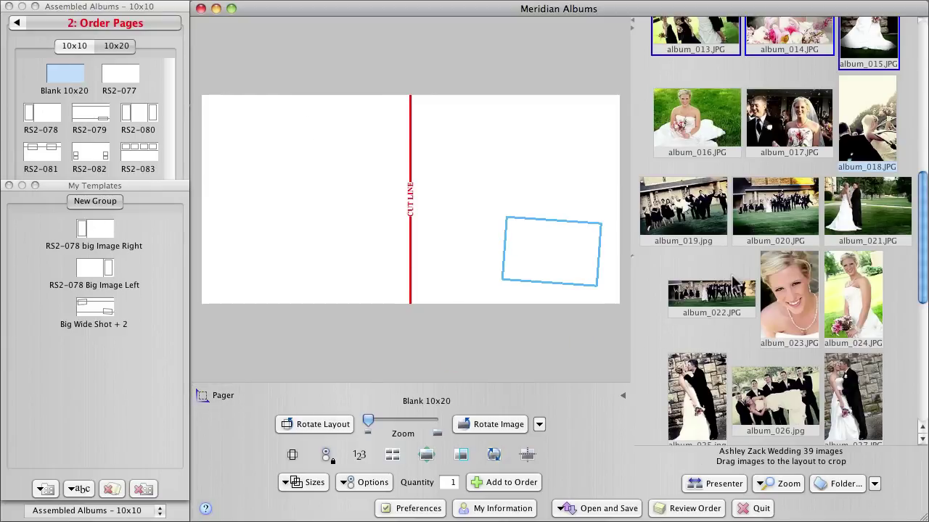
pyautogui.moveTo(685, 207); pyautogui.dragTo(469, 235)
pyautogui.moveTo(867, 124); pyautogui.dragTo(279, 154)
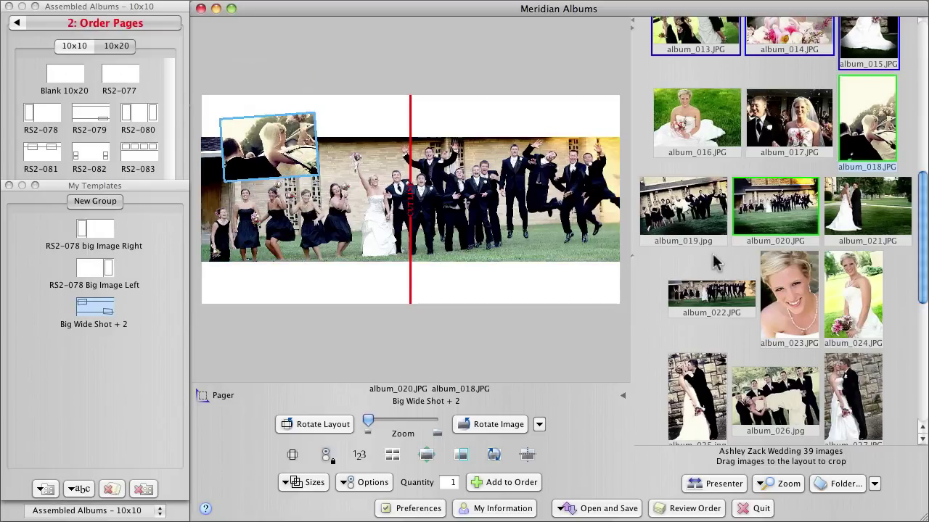
pyautogui.moveTo(790, 118); pyautogui.dragTo(581, 279)
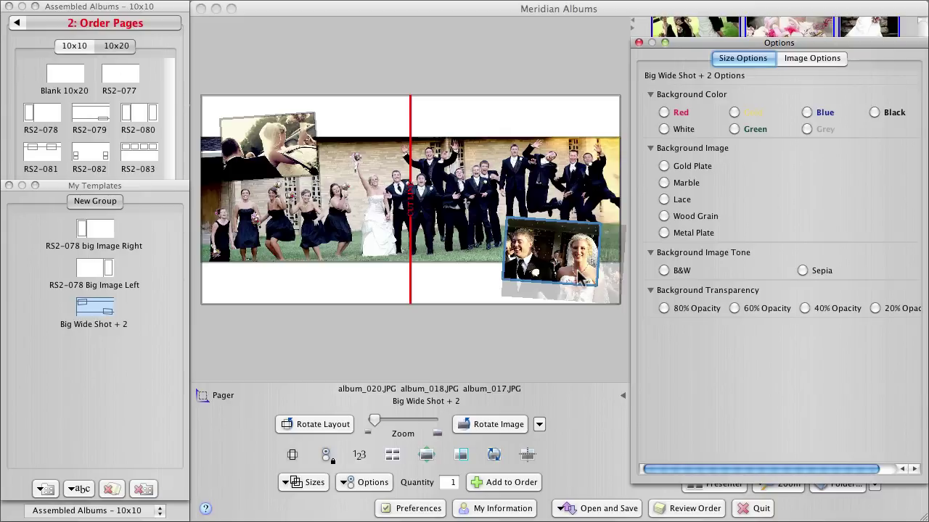
# - Set the spread background to black and add the spread to the order
pyautogui.click(894, 114)
pyautogui.click(627, 343)
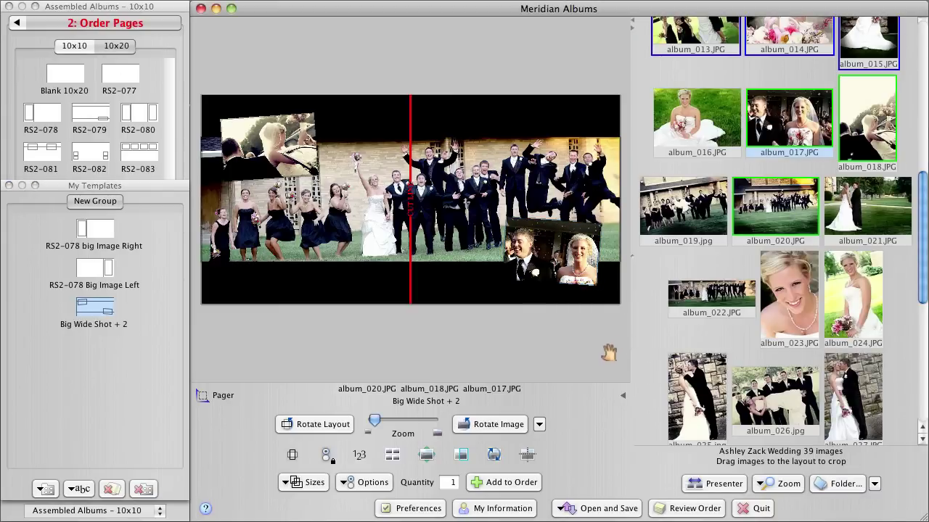
pyautogui.click(530, 484)
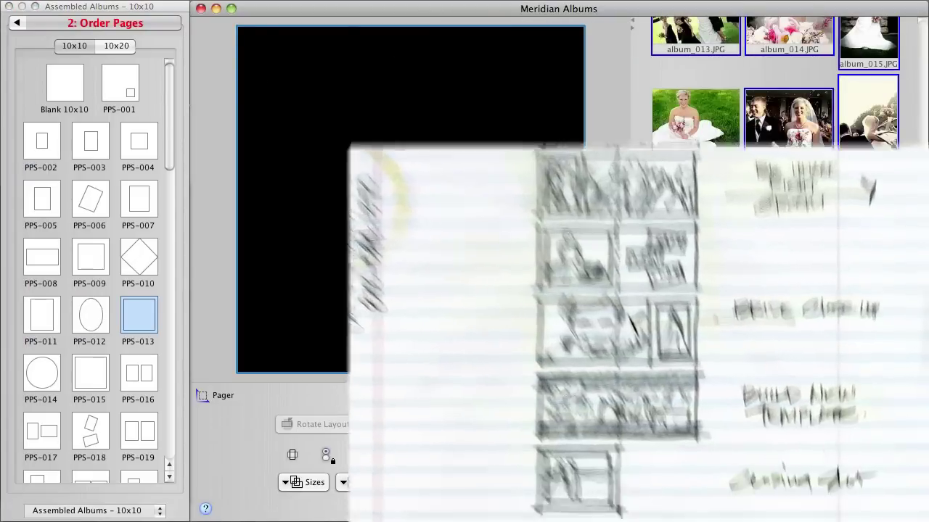
# - Place album_021.JPG in the PPS-013 page, recrop to reposition the couple, and add it to the order
pyautogui.moveTo(867, 209); pyautogui.dragTo(428, 246)
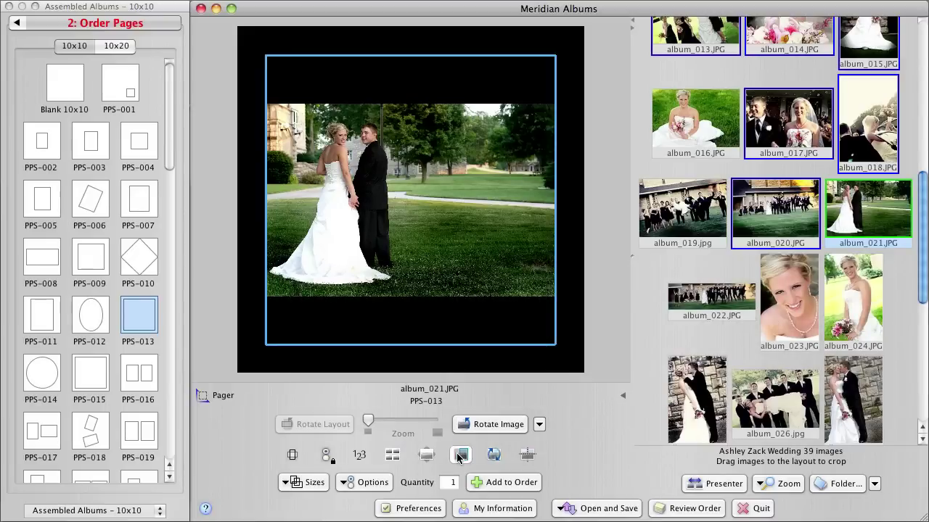
pyautogui.moveTo(440, 299); pyautogui.dragTo(476, 292)
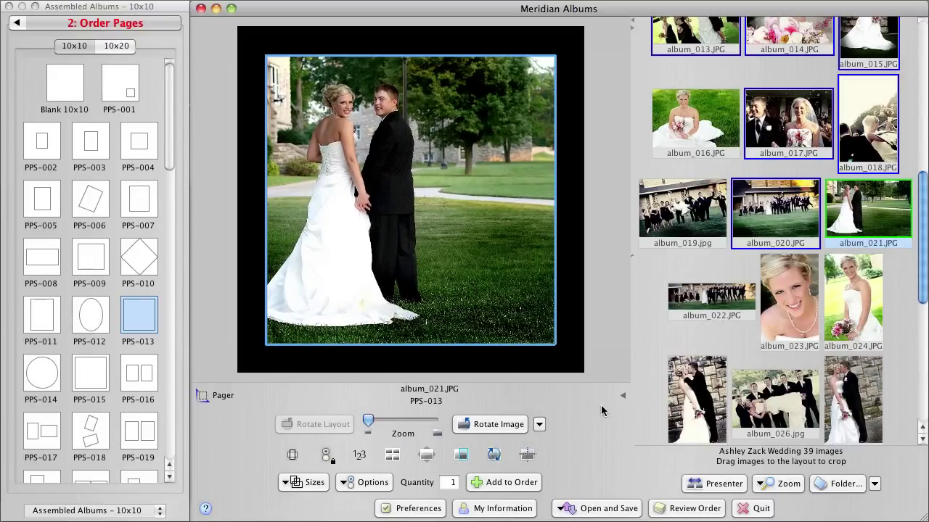
pyautogui.click(521, 485)
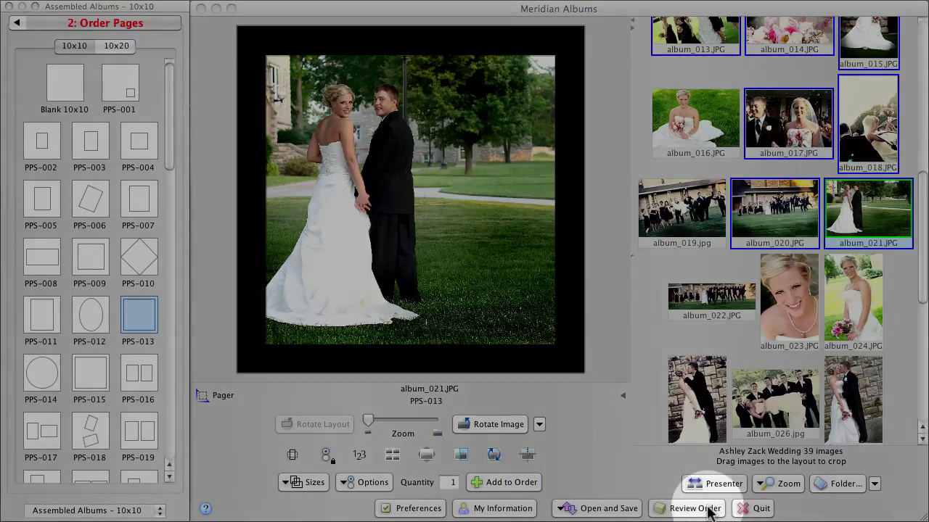
# - Open Order Review, enlarge the item list and scroll through the Summit album items totalling $238.95
pyautogui.click(709, 510)
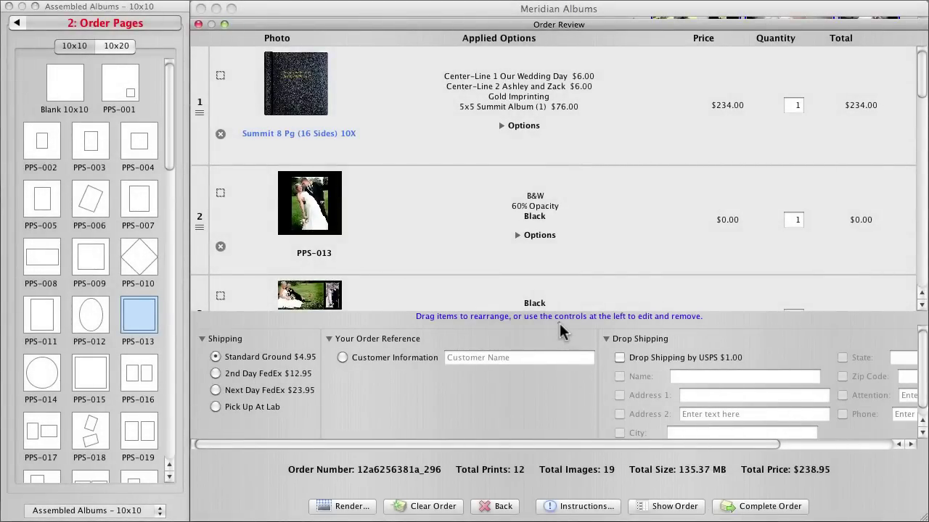
pyautogui.moveTo(556, 322); pyautogui.dragTo(559, 404)
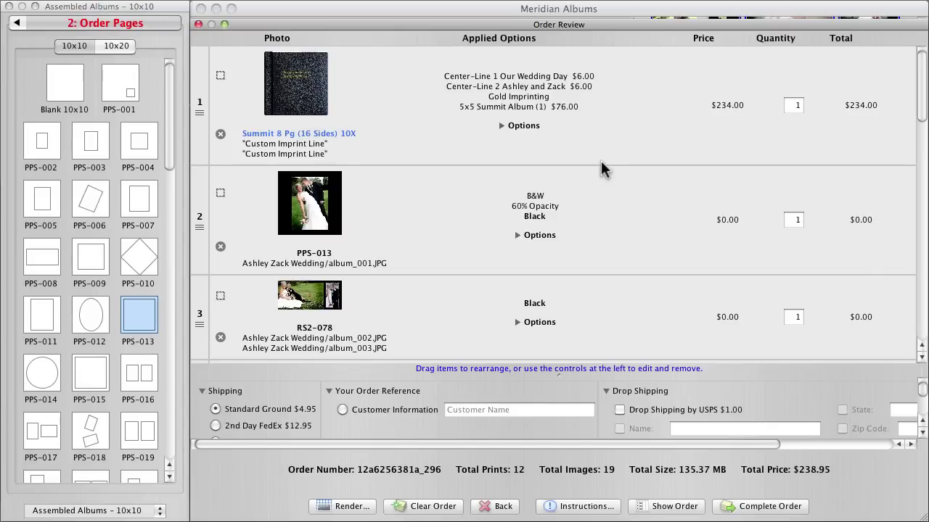
pyautogui.scroll(-5, 602, 168)
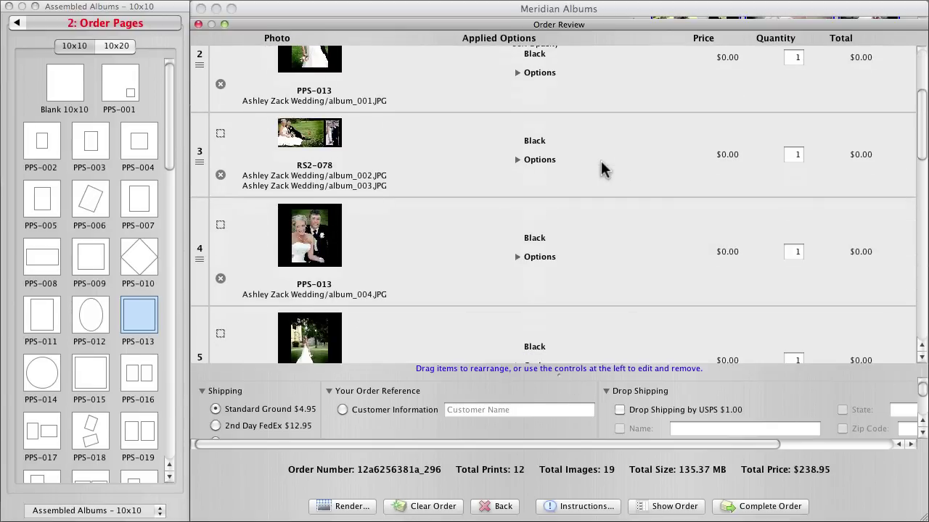
pyautogui.scroll(-5, 602, 169)
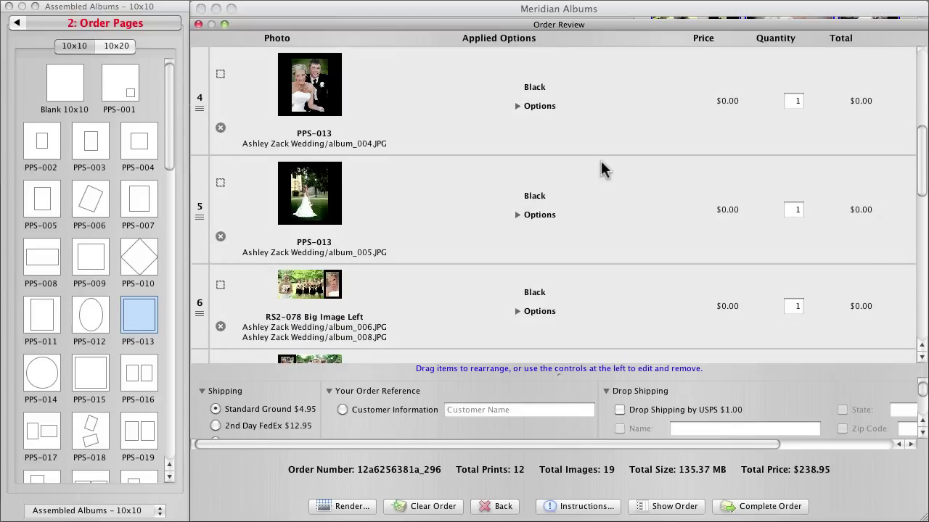
pyautogui.scroll(-5, 603, 171)
pyautogui.scroll(1, 602, 171)
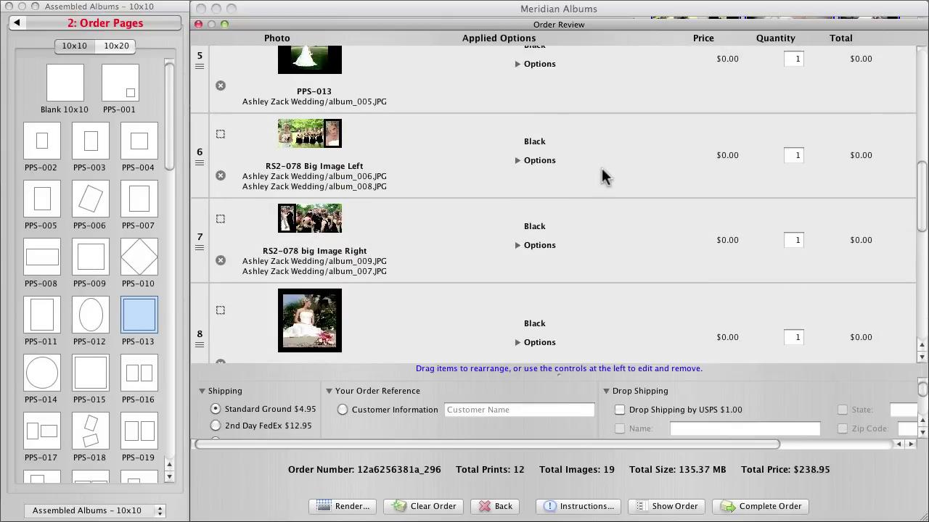
pyautogui.scroll(-9, 624, 322)
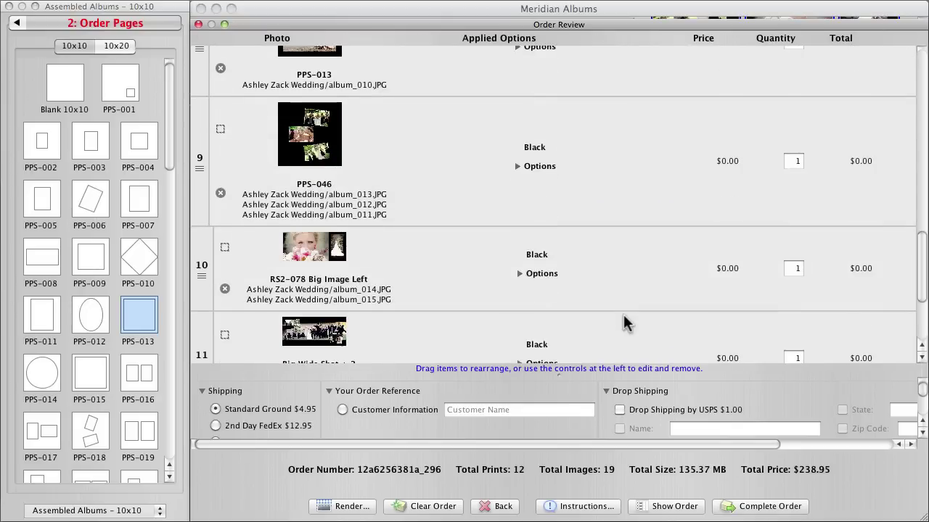
pyautogui.scroll(-5, 624, 321)
pyautogui.scroll(6, 622, 322)
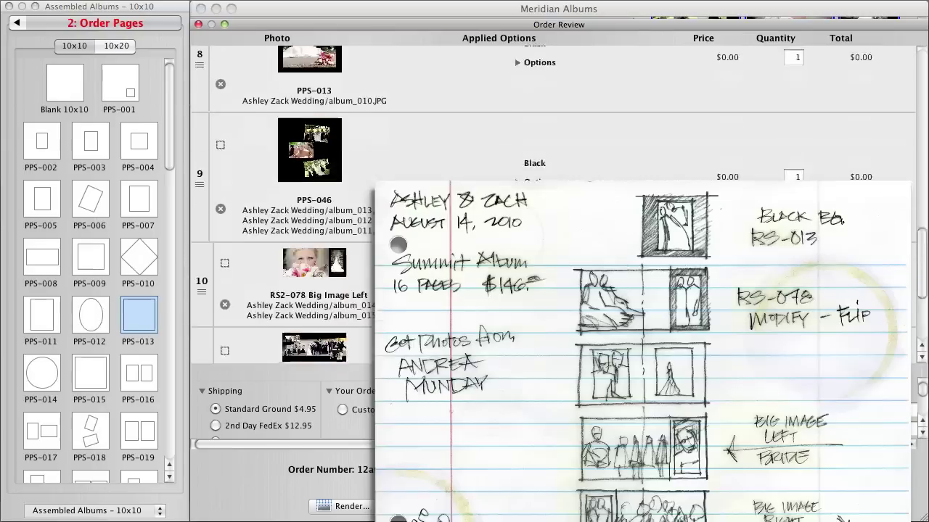
pyautogui.scroll(-2, 621, 321)
pyautogui.scroll(20, 622, 321)
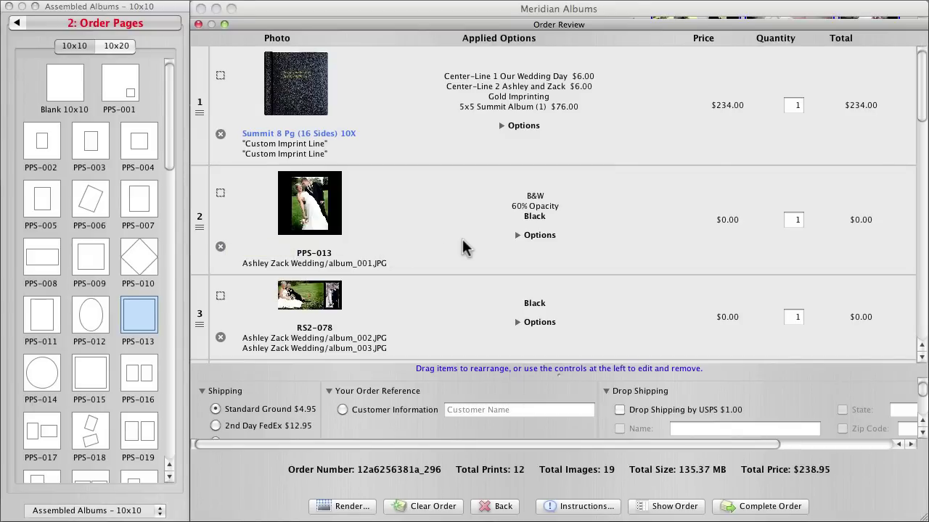
pyautogui.scroll(-3, 463, 239)
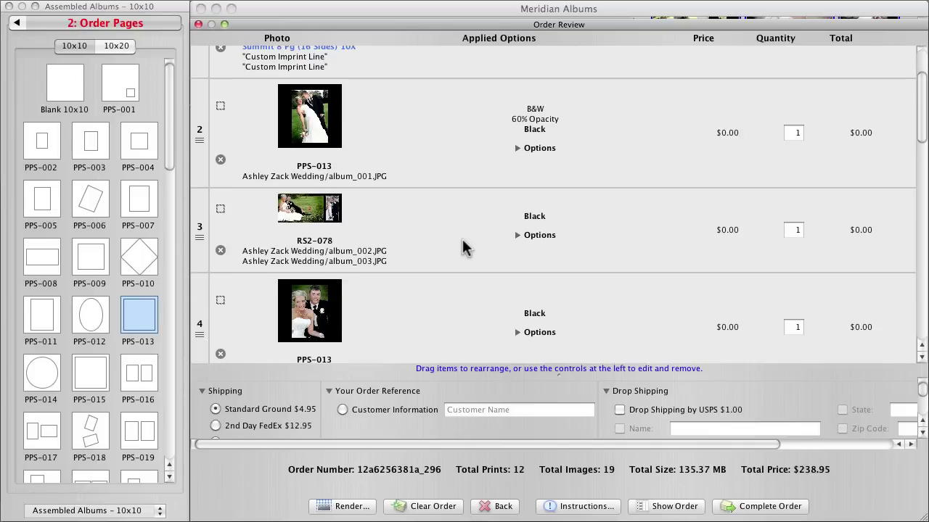
pyautogui.scroll(2, 462, 246)
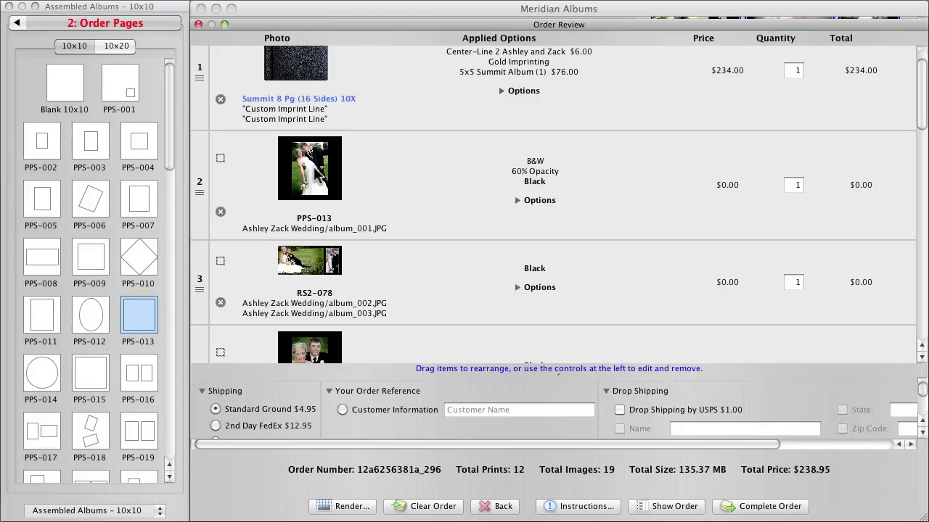
pyautogui.scroll(-3, 453, 245)
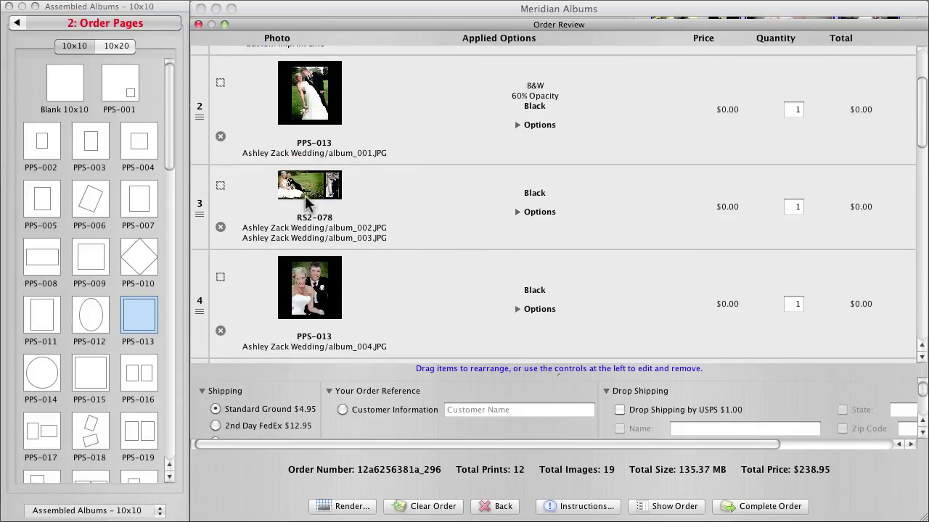
pyautogui.click(297, 193)
pyautogui.click(338, 196)
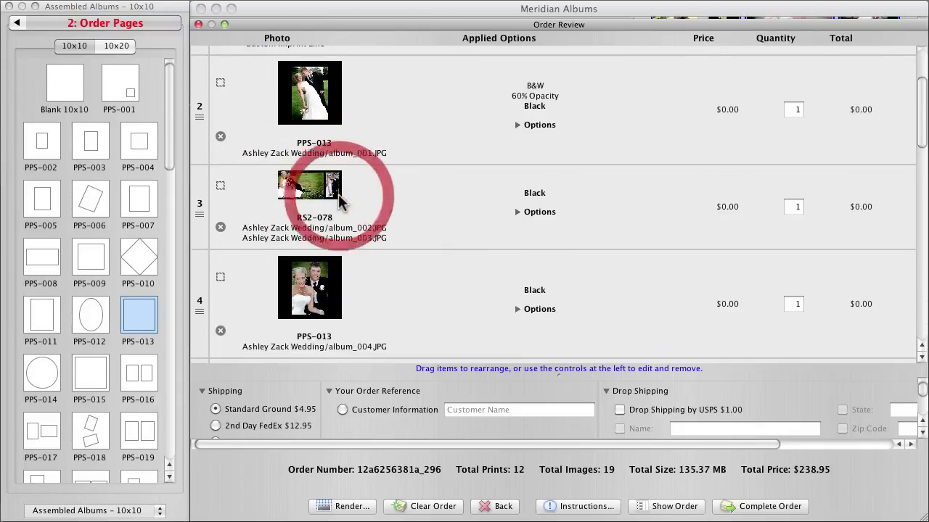
pyautogui.scroll(-4, 369, 214)
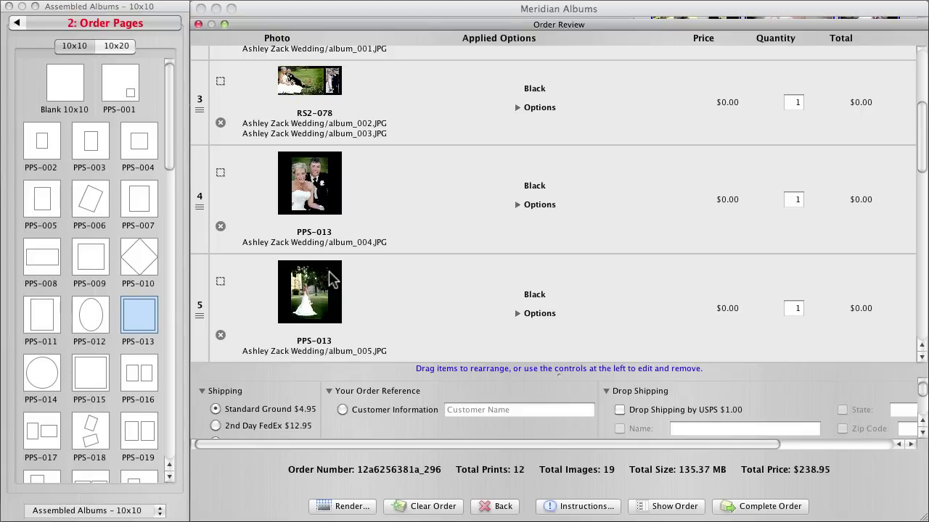
pyautogui.click(322, 169)
pyautogui.click(333, 258)
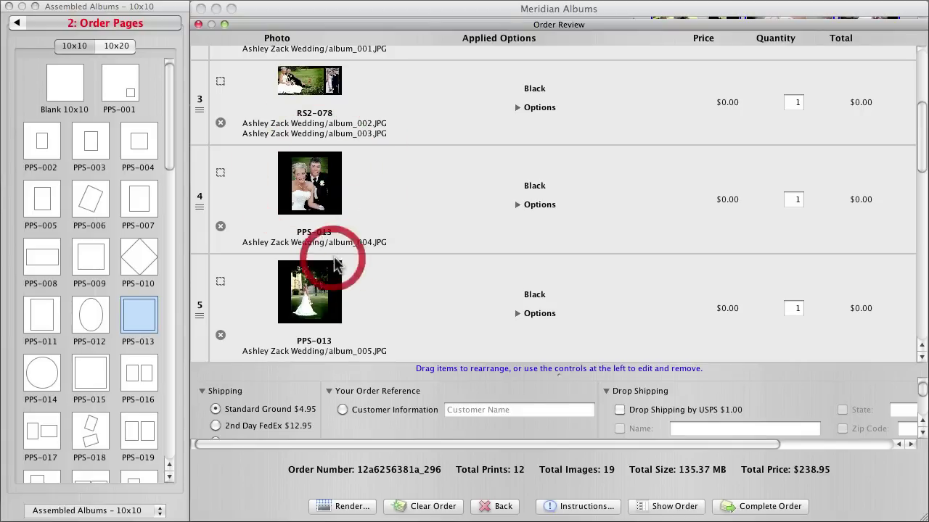
pyautogui.scroll(-5, 372, 260)
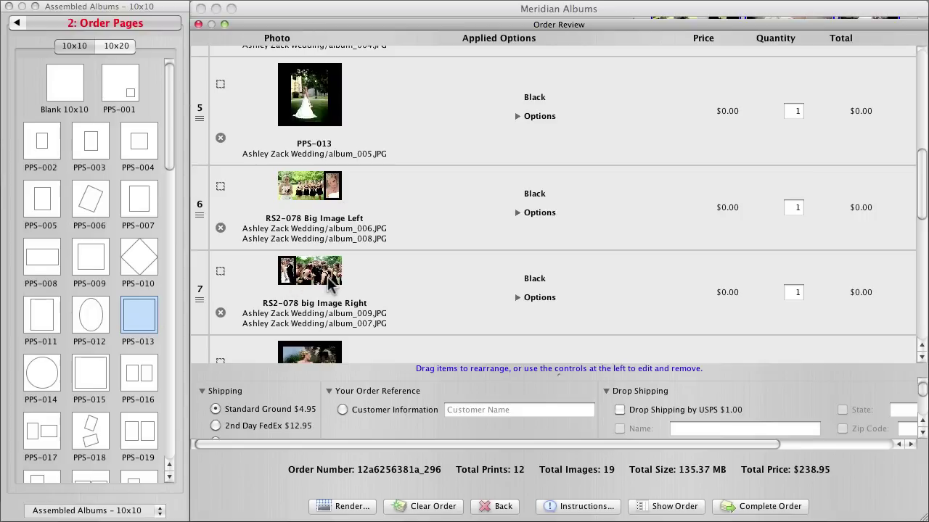
pyautogui.scroll(-3, 330, 282)
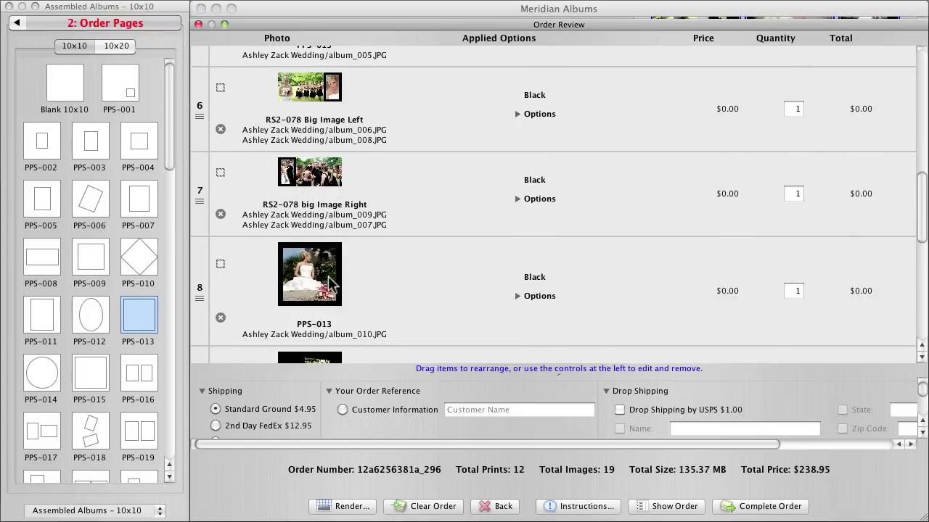
pyautogui.scroll(-1, 330, 282)
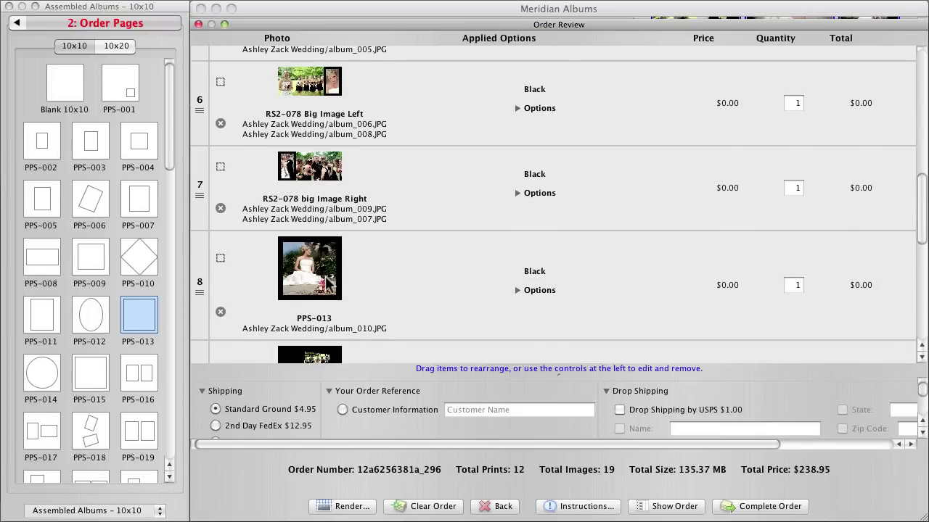
# - Move the album_010 PPS-013 page from row 8 above the RS2-078 Image Right spread
pyautogui.click(203, 281)
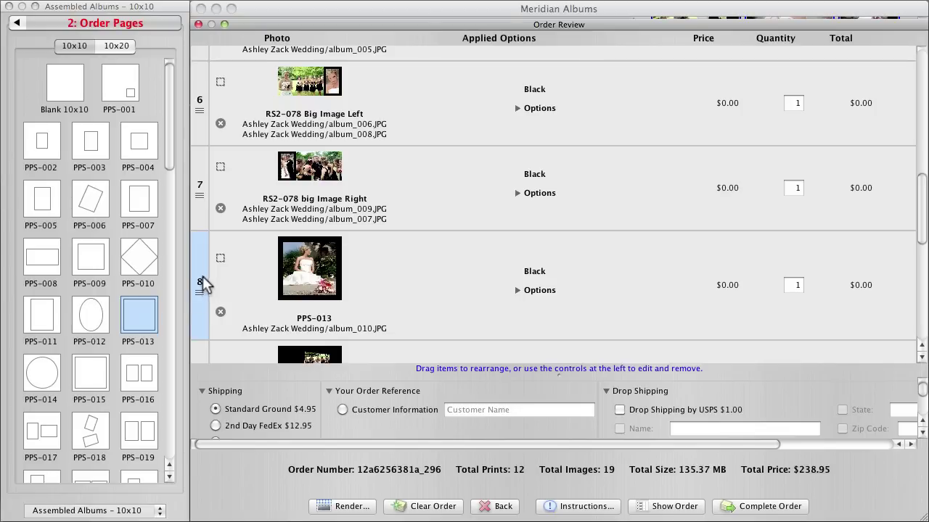
pyautogui.moveTo(202, 278); pyautogui.dragTo(201, 197)
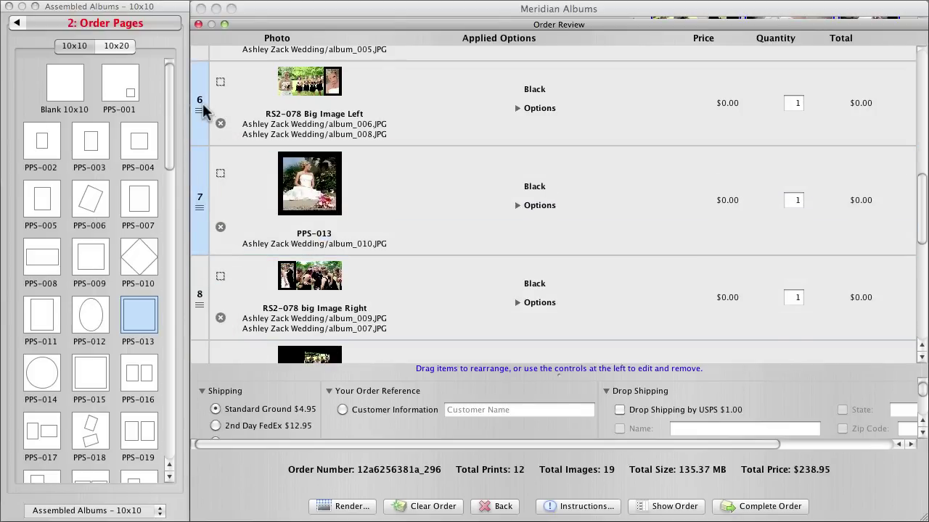
pyautogui.moveTo(203, 103); pyautogui.dragTo(205, 330)
pyautogui.moveTo(207, 330); pyautogui.dragTo(207, 97)
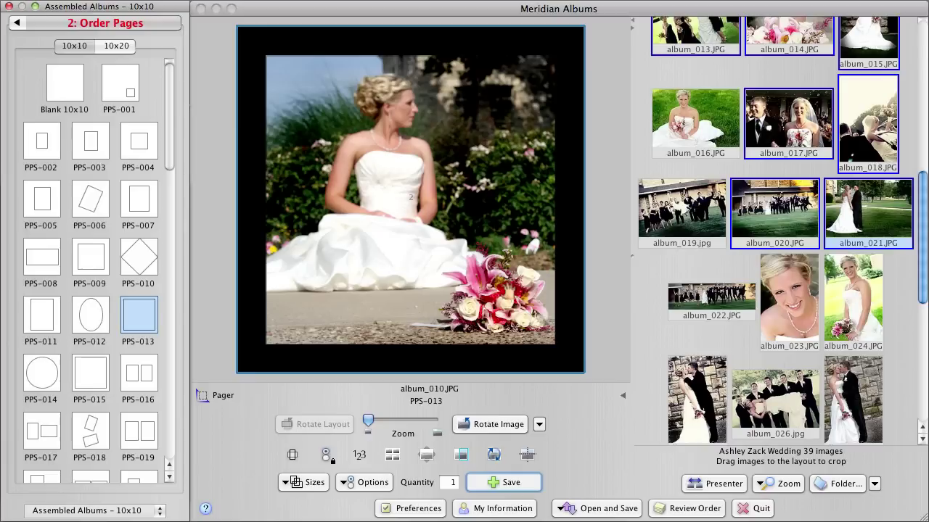
# - Shift the album_010 photo up in its crop, save the page, and return to Order Review
pyautogui.moveTo(508, 296); pyautogui.dragTo(508, 293)
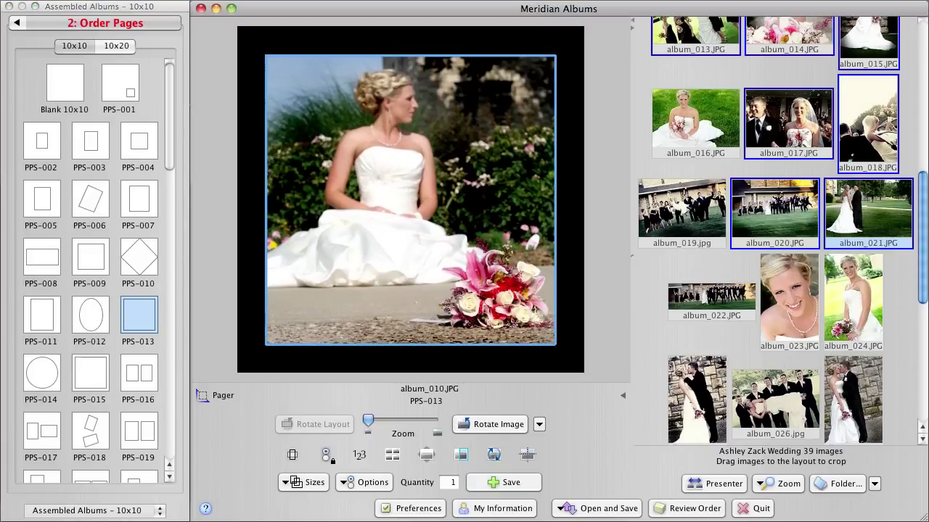
pyautogui.click(512, 483)
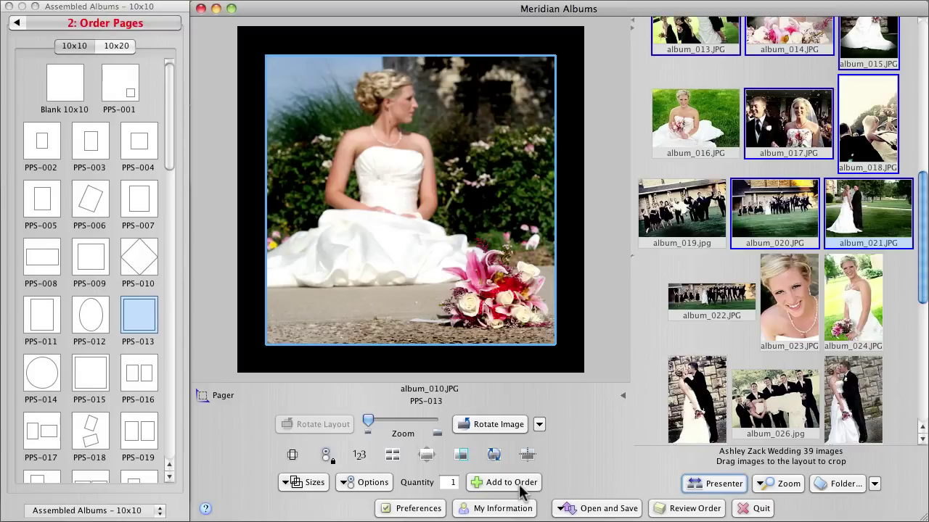
pyautogui.click(666, 508)
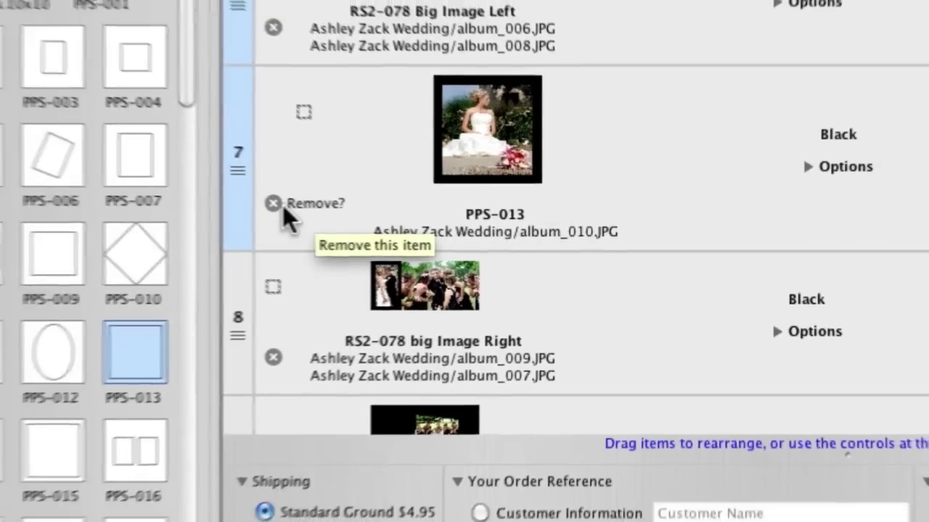
# - Remove the album_010 item and complete the order, sending now and paying with the card on file
pyautogui.click(282, 205)
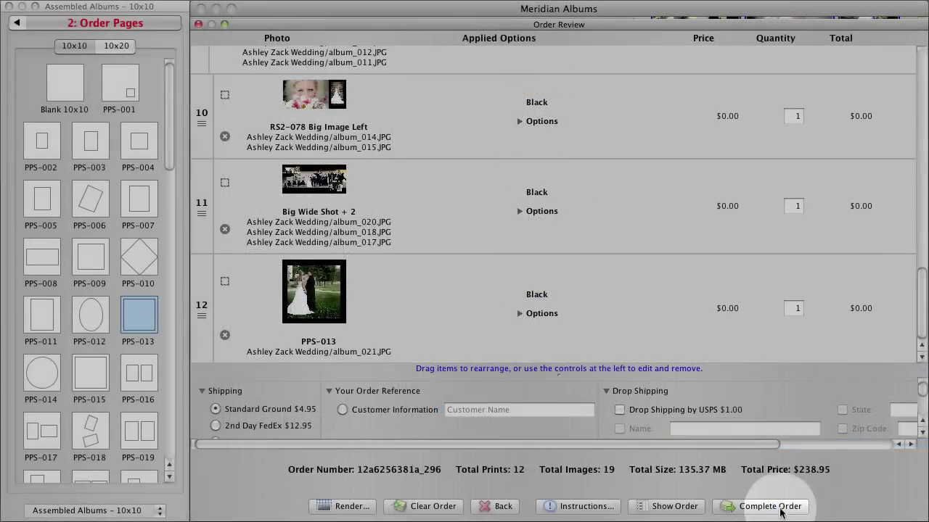
pyautogui.click(780, 508)
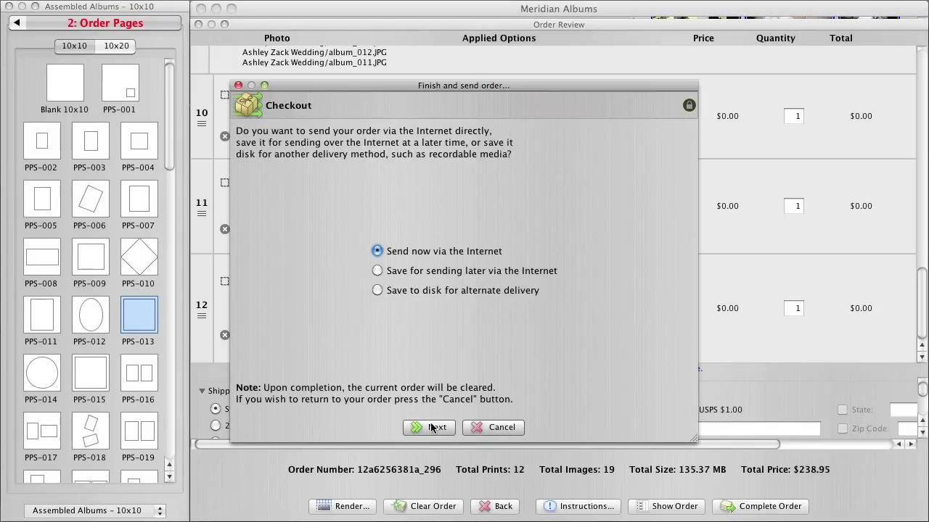
pyautogui.click(432, 429)
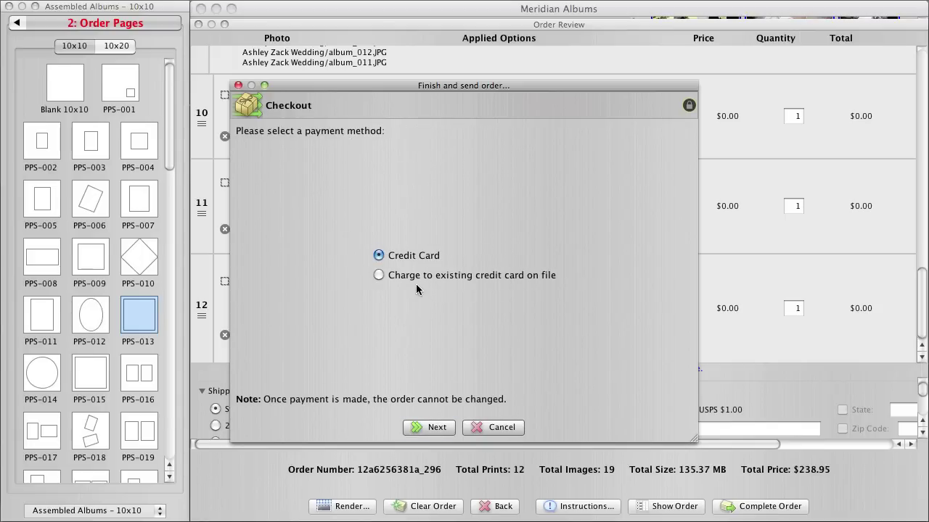
pyautogui.click(416, 280)
pyautogui.click(437, 427)
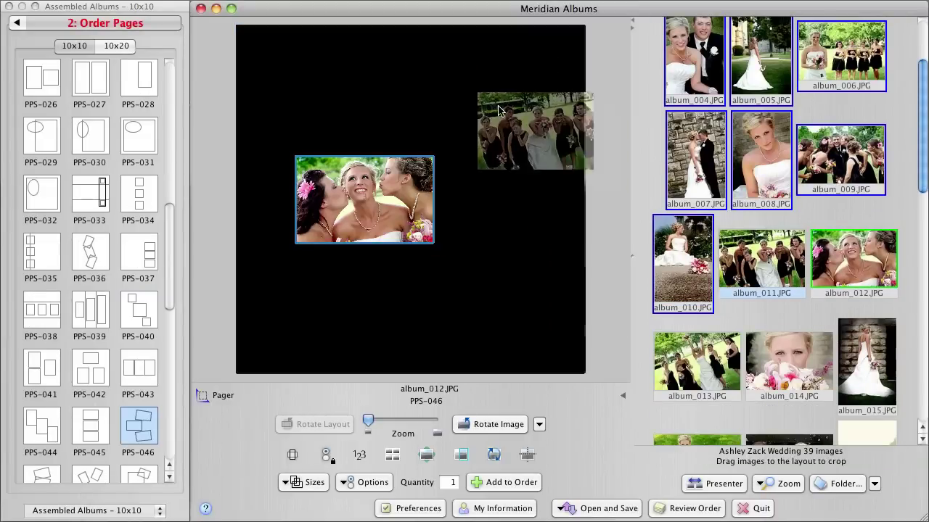
# - Place album_013 into the bottom frame of the PPS-046 page
pyautogui.moveTo(714, 373); pyautogui.dragTo(428, 305)
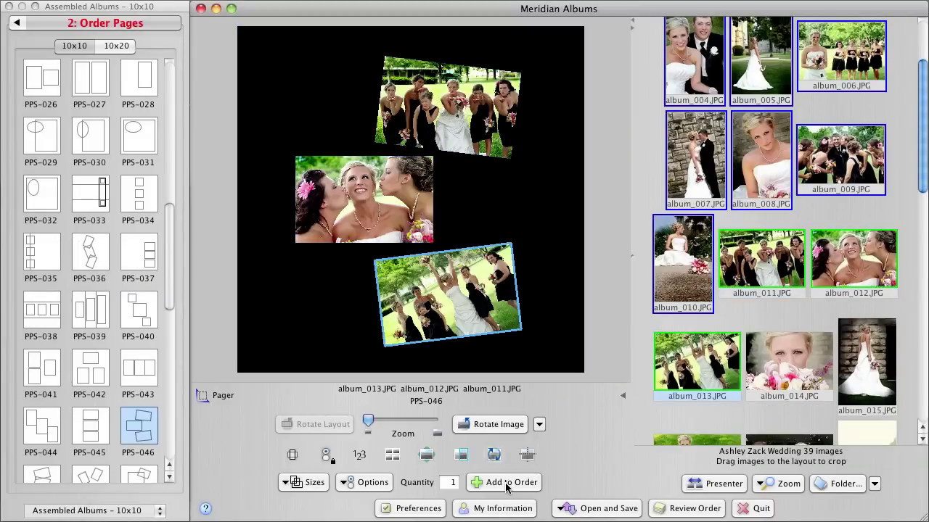